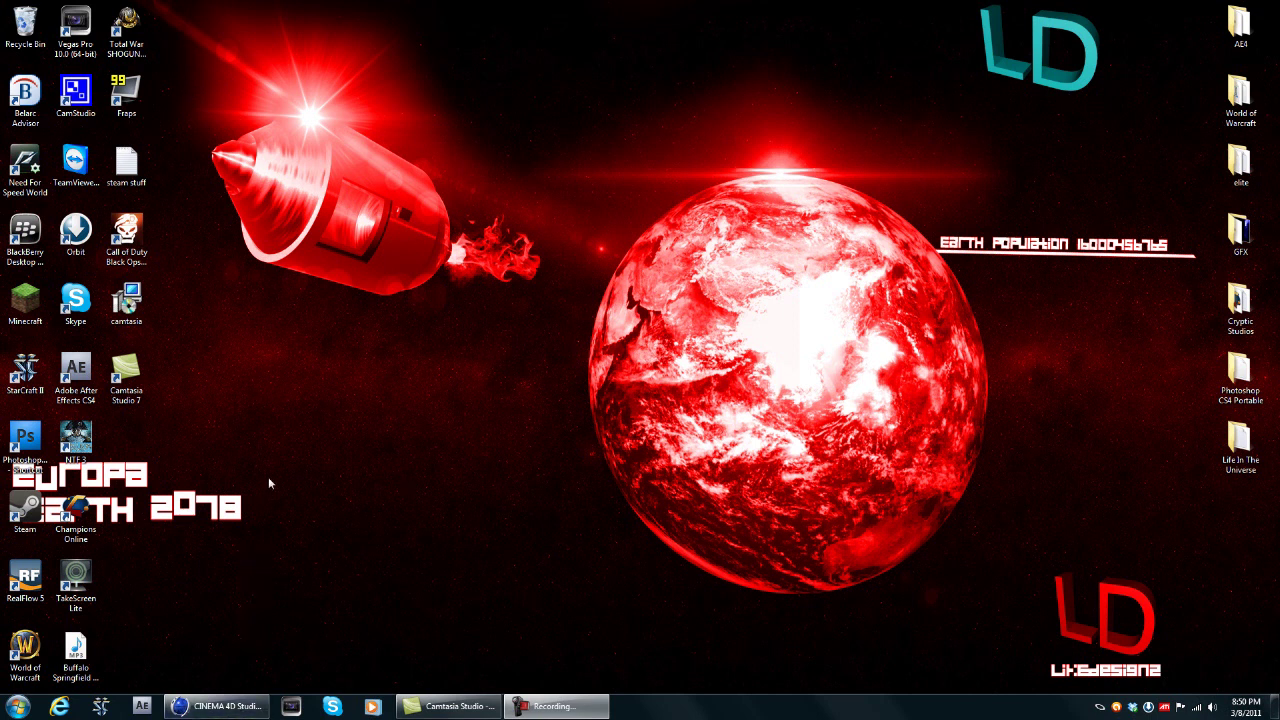
Switch to CINEMA 4D and load the Render Setting 1.2 preset into the render settings.
left_click(218, 706)
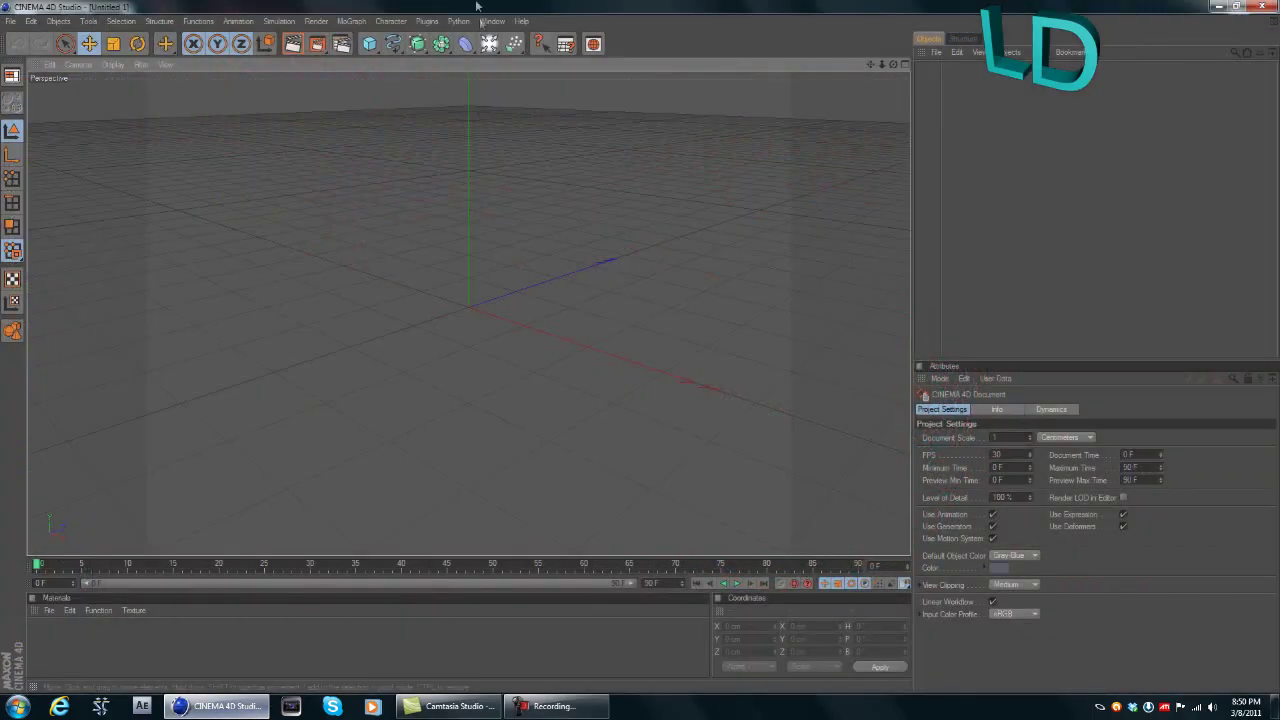
left_click(341, 44)
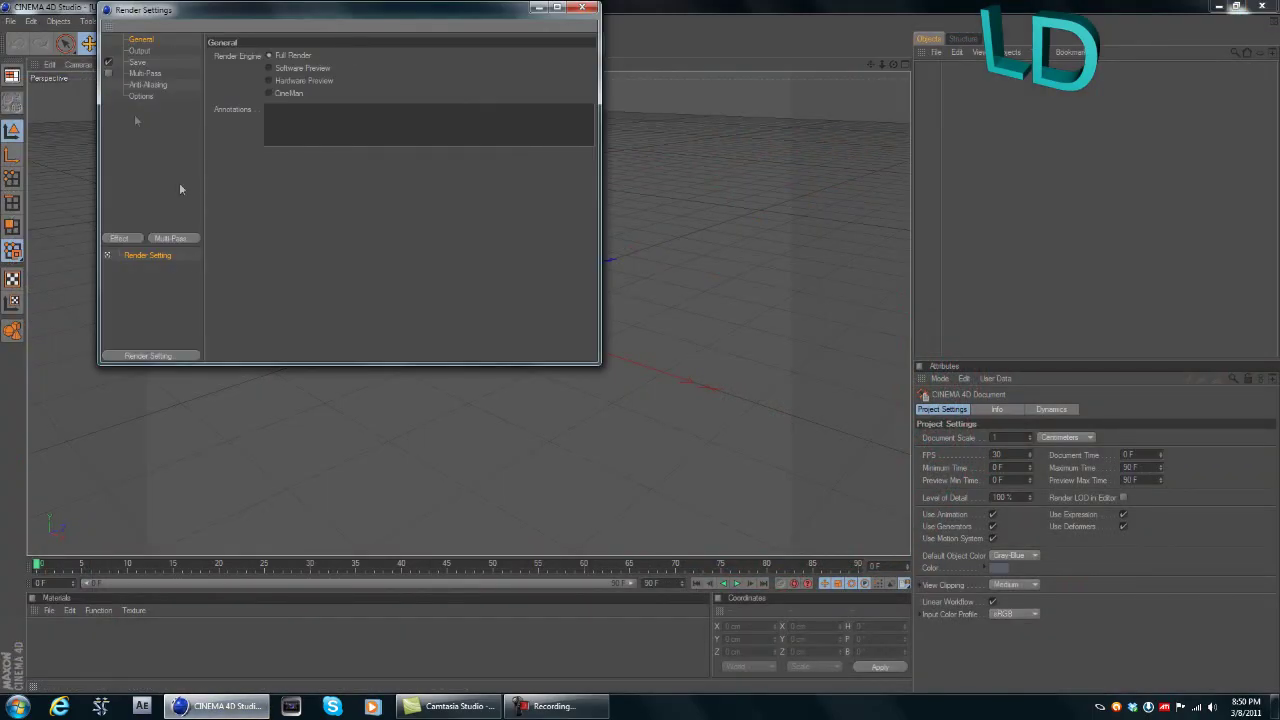
left_click(171, 358)
mouse_move(291, 494)
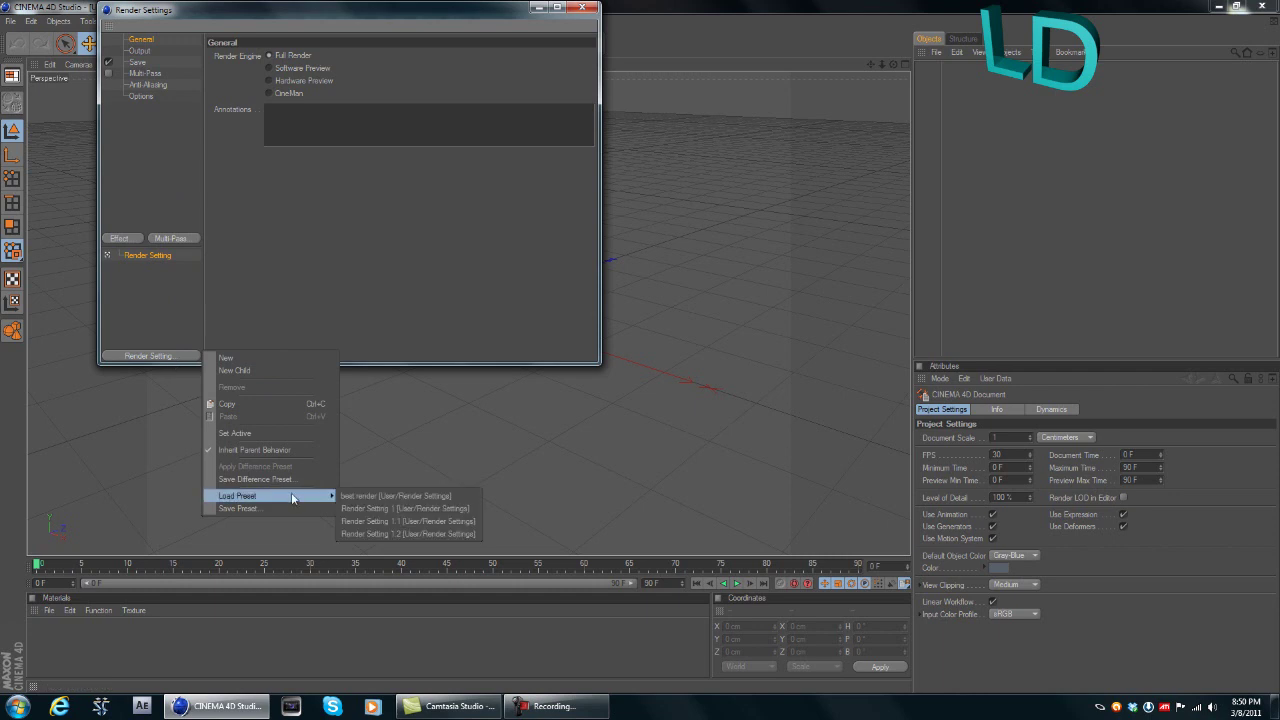
left_click(366, 534)
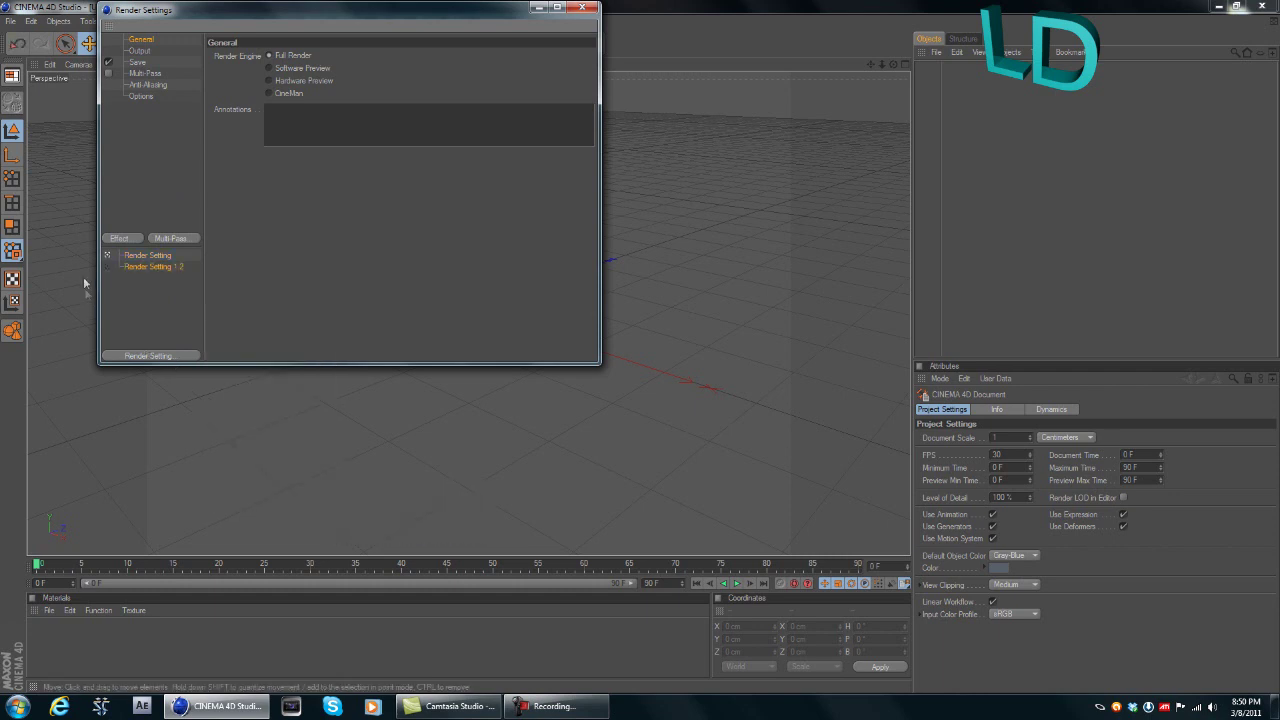
left_click(583, 9)
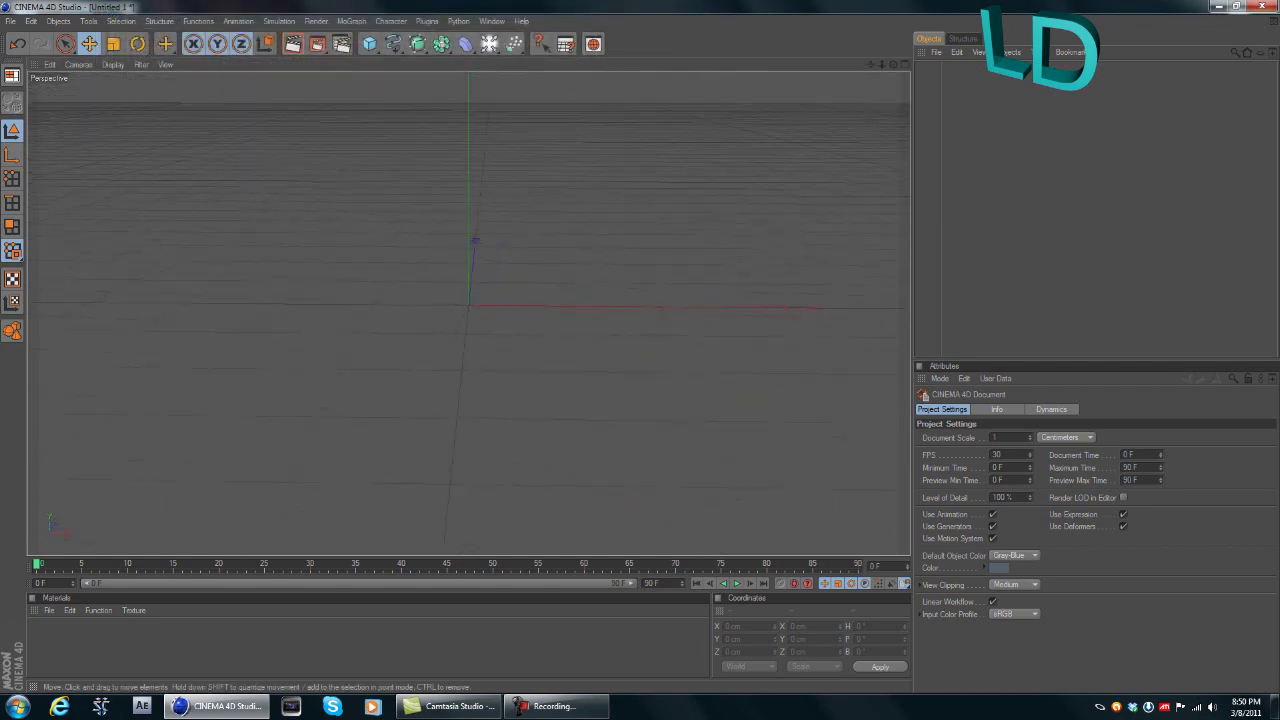
Add a sphere to the scene and raise it to about 366 cm on the Y axis.
left_click_drag(688, 286, 621, 338, "alt")
left_click_drag(621, 280, 565, 276, "alt")
left_click_drag(369, 43, 486, 49)
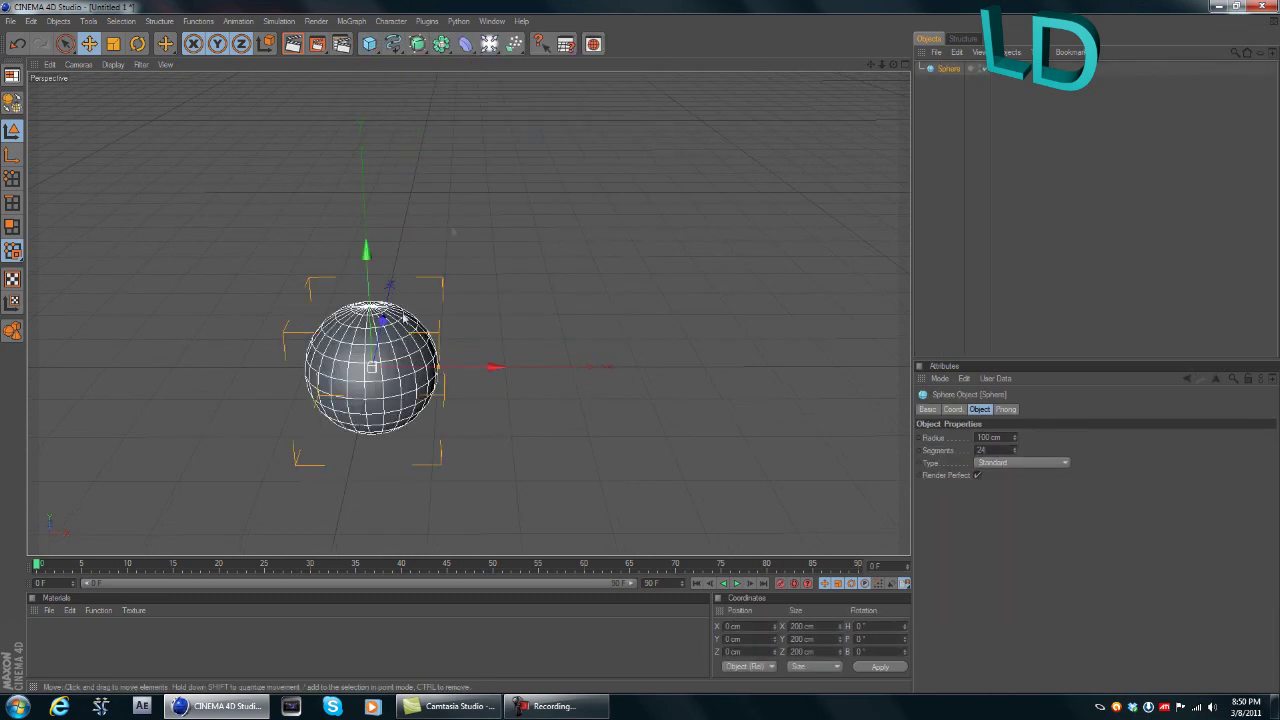
left_click_drag(367, 285, 373, 155)
Deselect the sphere and render a close-up of it in the viewport.
left_click_drag(496, 233, 420, 240, "alt")
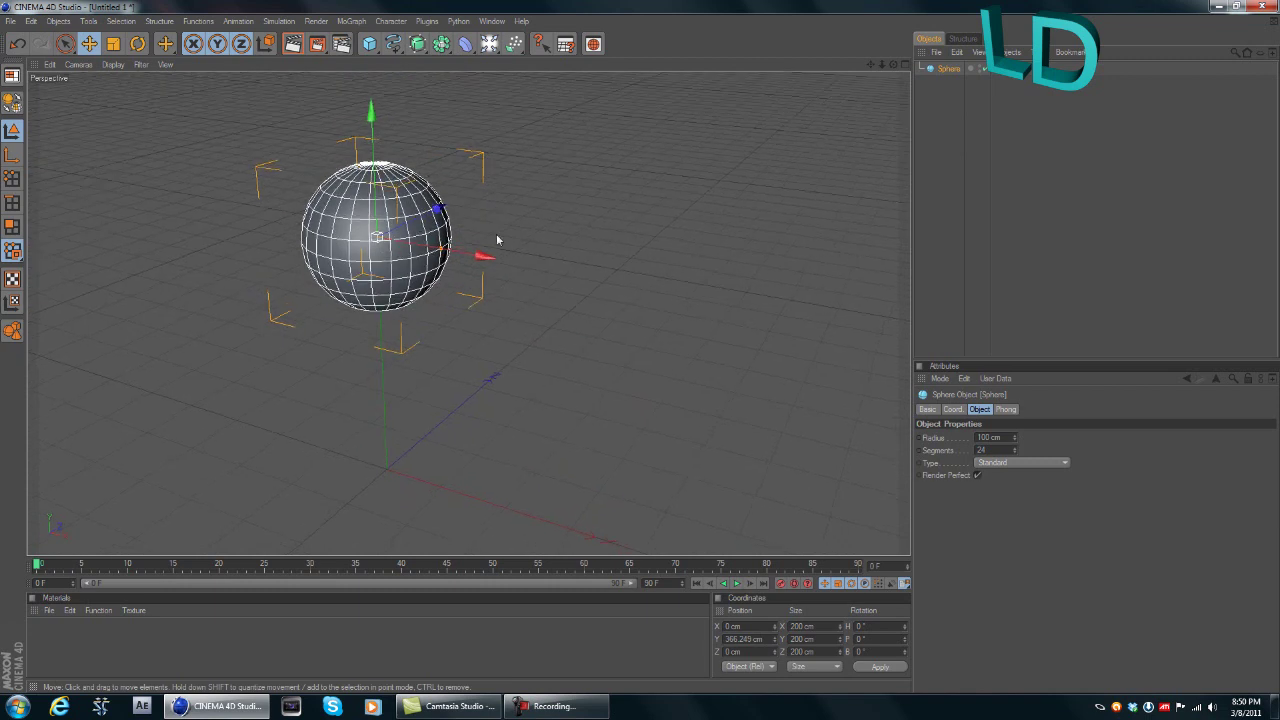
left_click(496, 233)
scroll(500, 233, "up", 3)
scroll(501, 233, "up", 2)
middle_click_drag(501, 233, 593, 350, "alt")
left_click(290, 46)
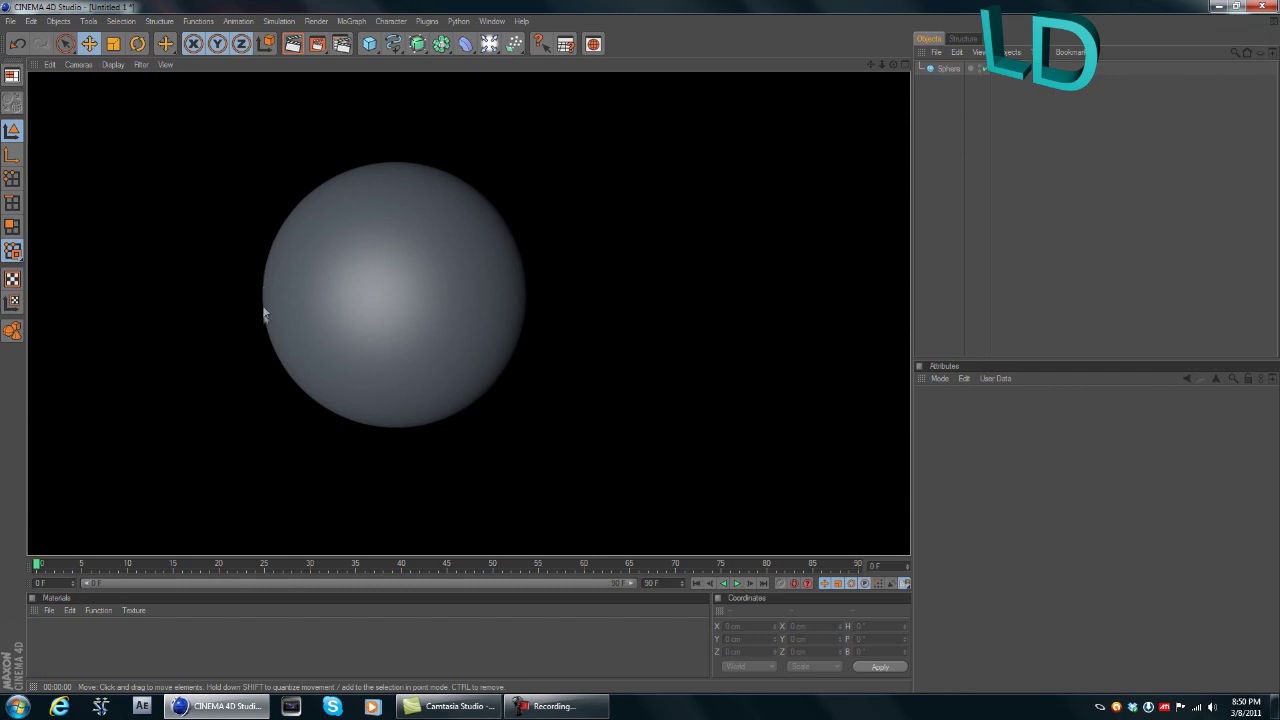
Reduce the sphere's segments to 6 and render the viewport to compare its smoothness.
left_click(357, 266)
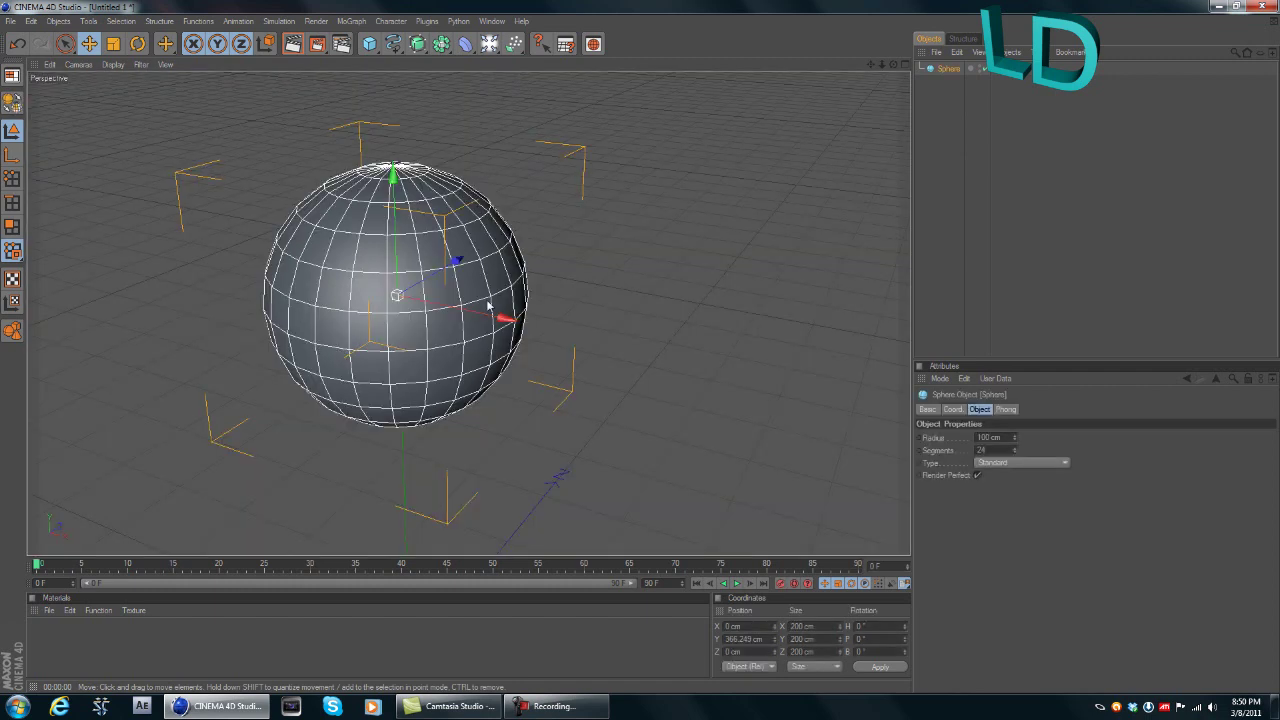
mouse_move(1014, 450)
left_mouse_down()
mouse_move(1014, 402)
mouse_move(1014, 466)
left_mouse_up()
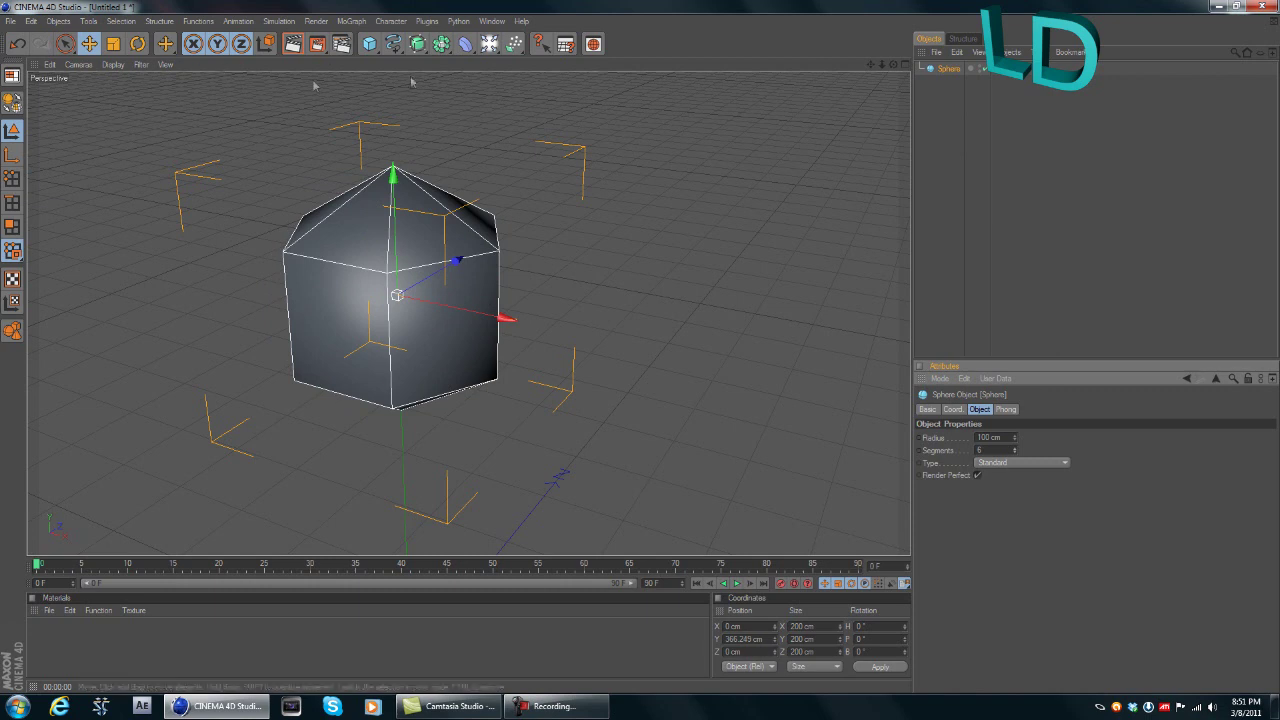
left_click(294, 45)
left_click(296, 46)
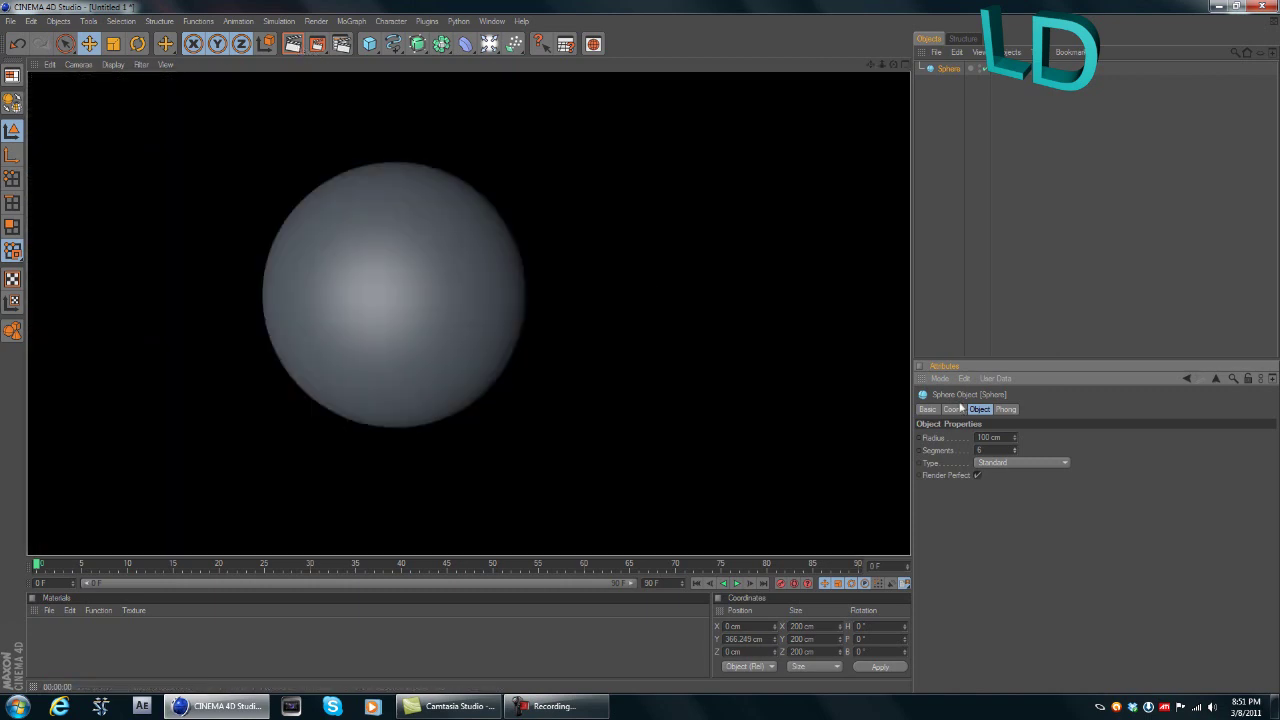
Increase the sphere's segments until its outline looks smooth in the viewport, and leave it deselected.
left_click_drag(1014, 452, 1014, 429)
left_click(671, 308)
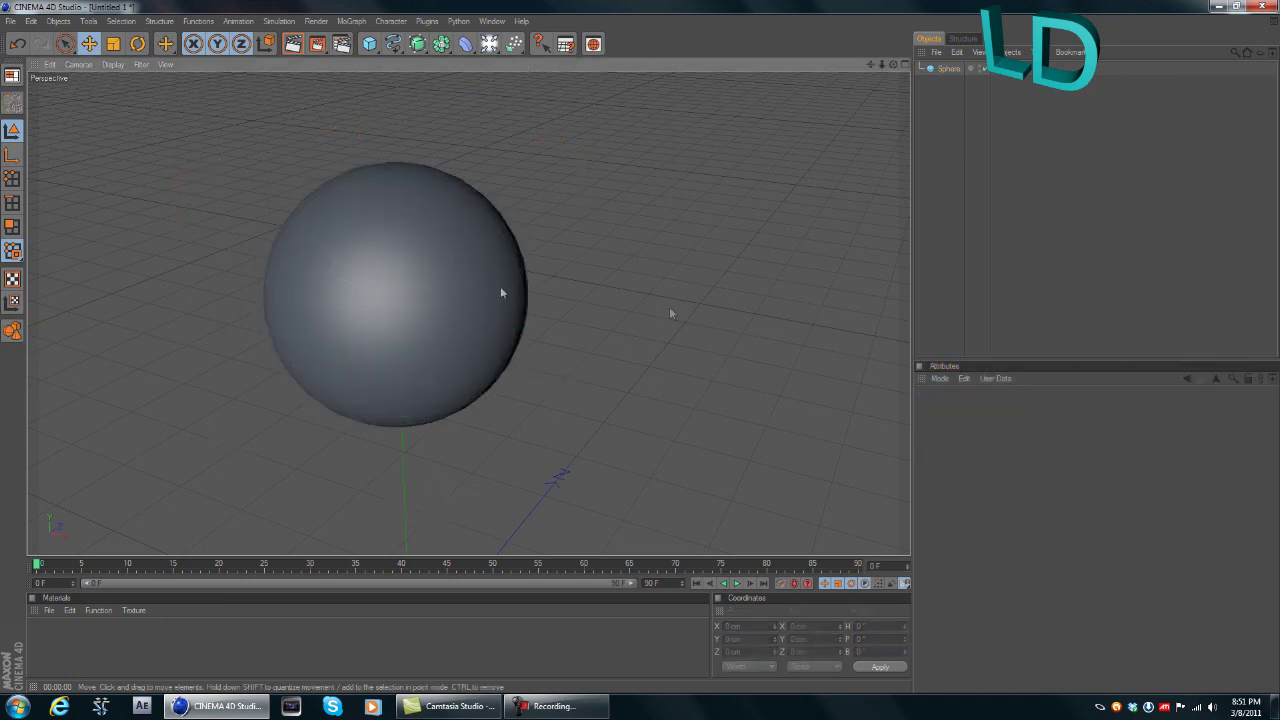
left_click(500, 287)
left_click(655, 214)
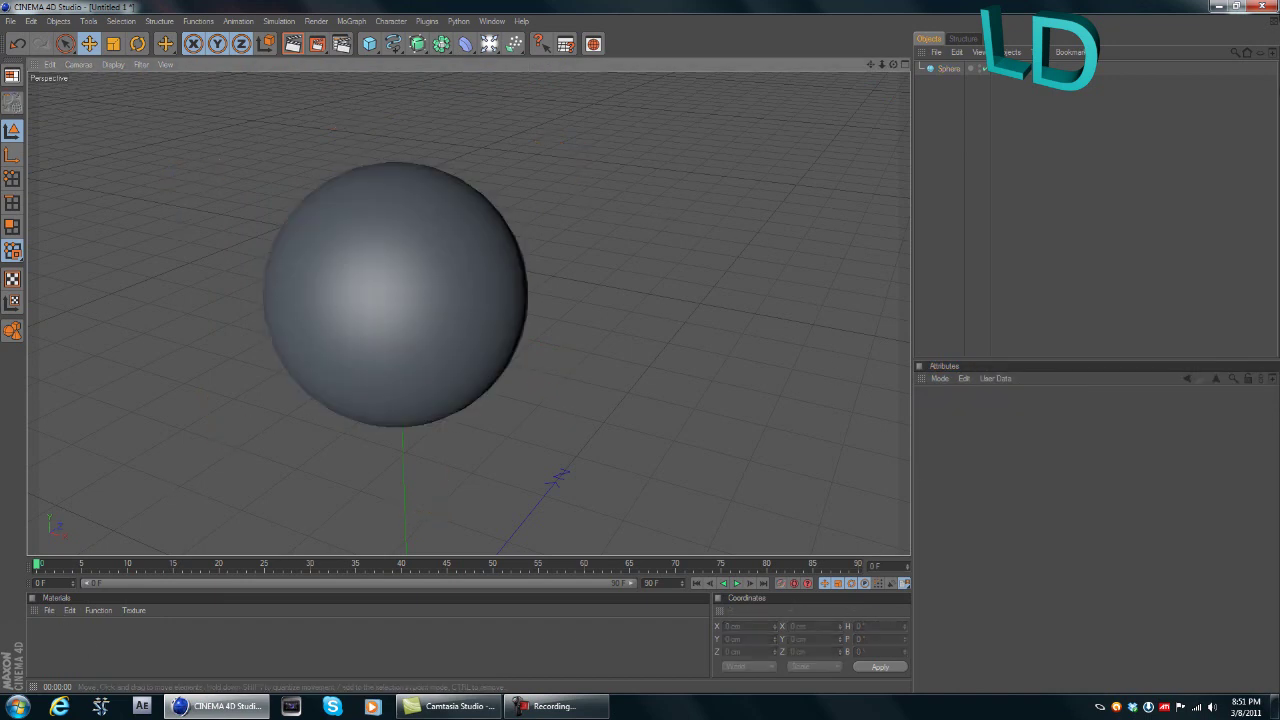
Create a material from the MarsMap_2500x1250 image in the GFX Images folder, copying the image to the document location.
left_click(1219, 7)
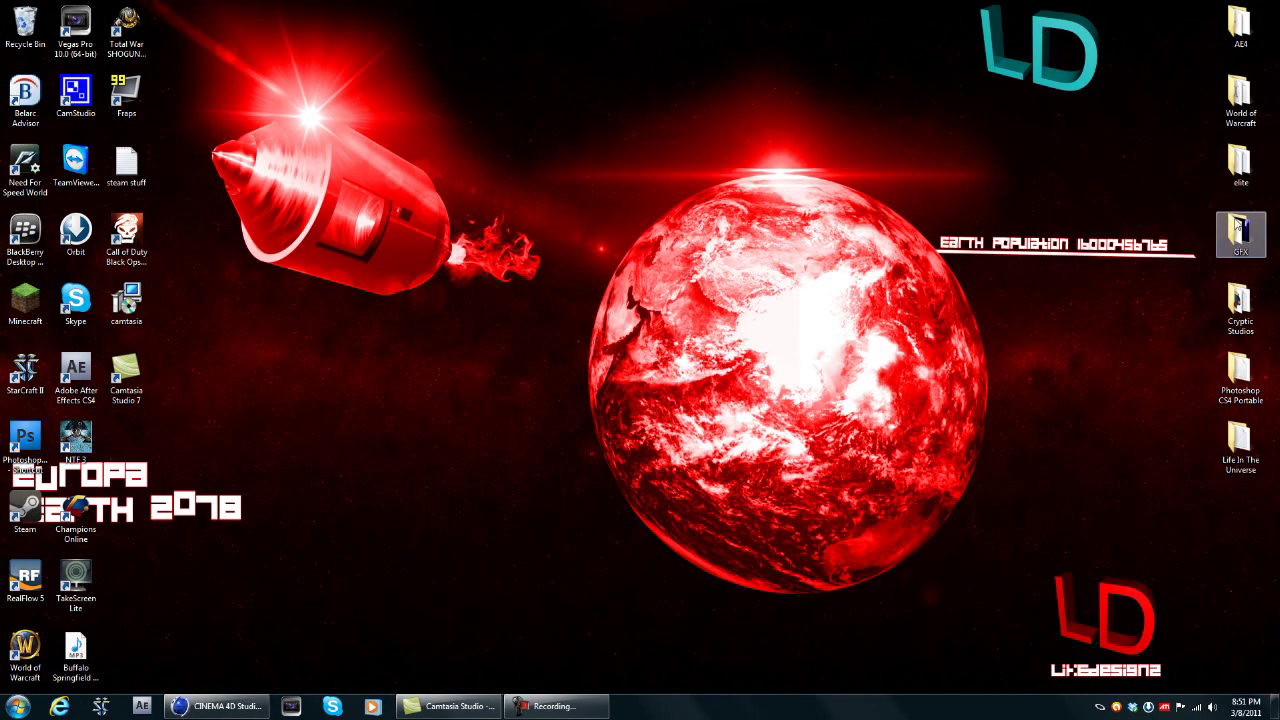
double_click(1238, 232)
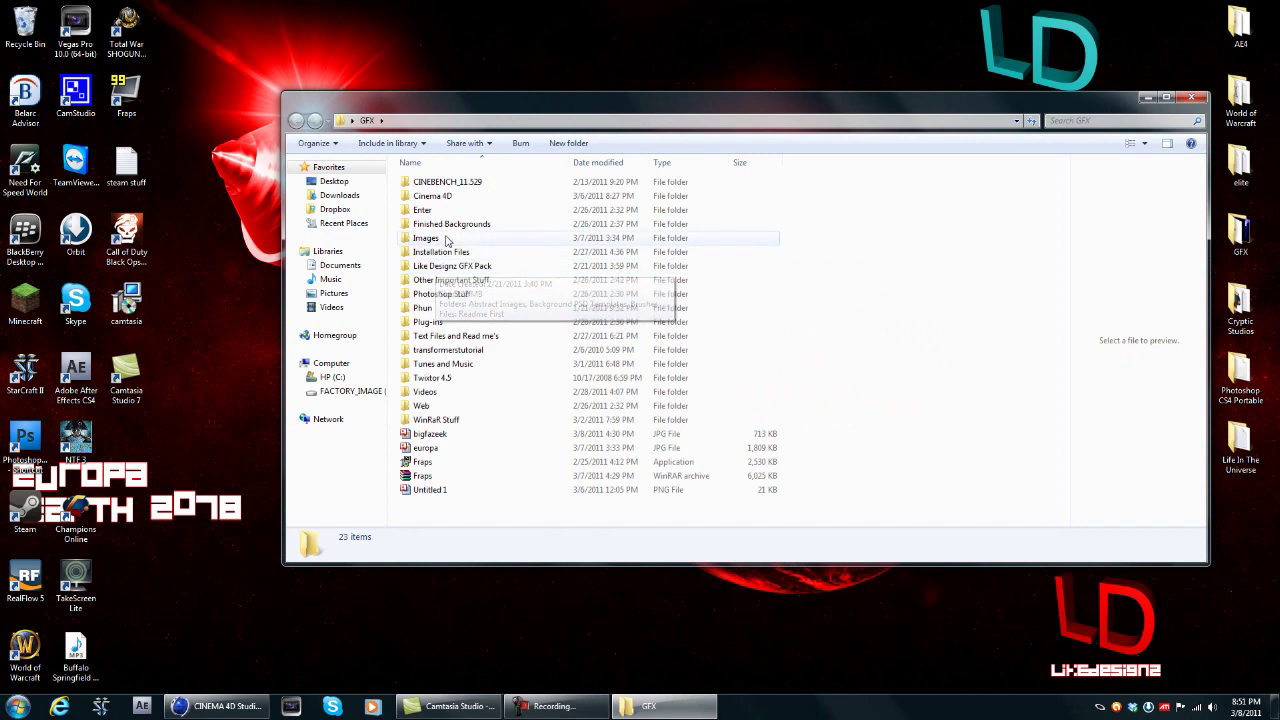
double_click(440, 238)
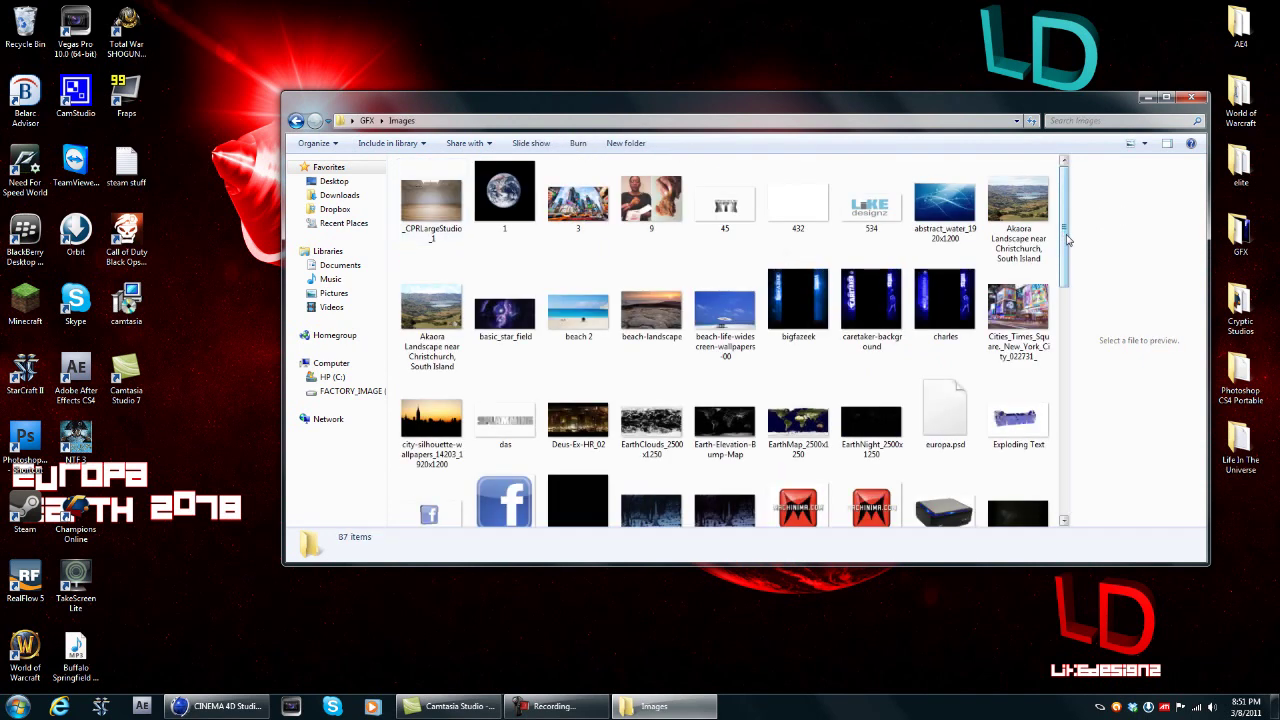
left_click_drag(1067, 234, 1068, 348)
left_click(415, 377)
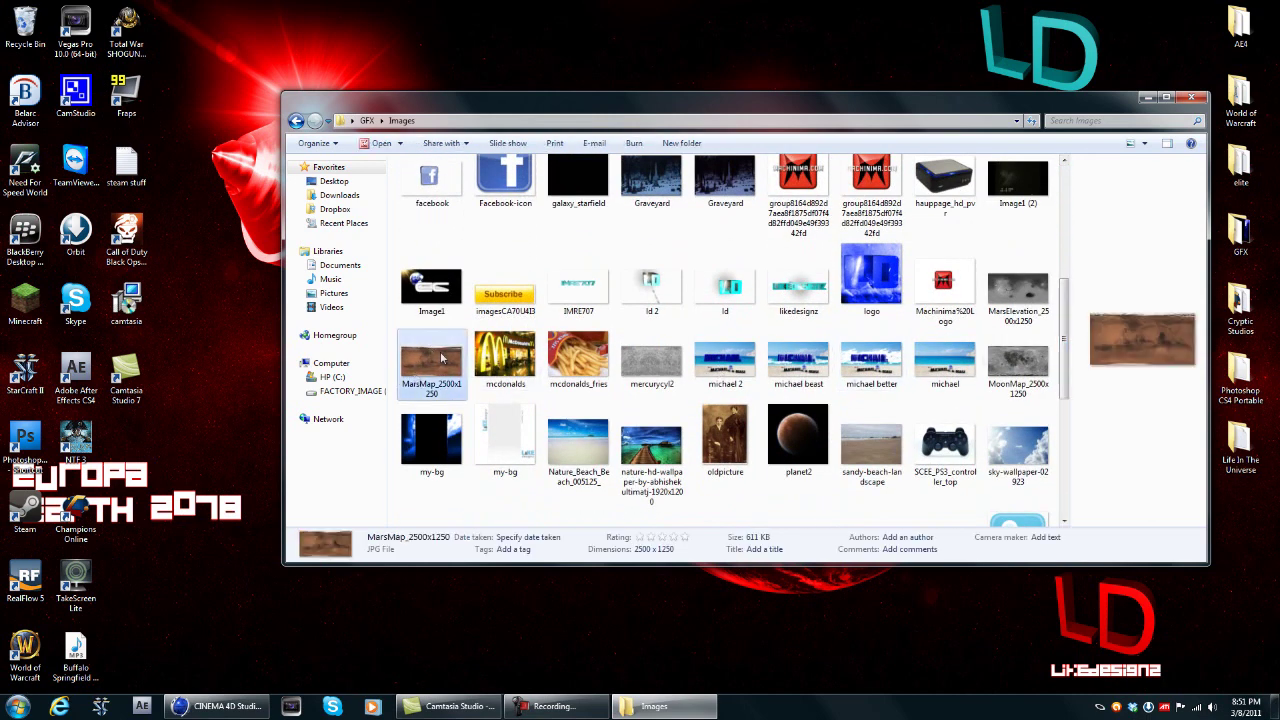
left_click_drag(440, 358, 126, 632)
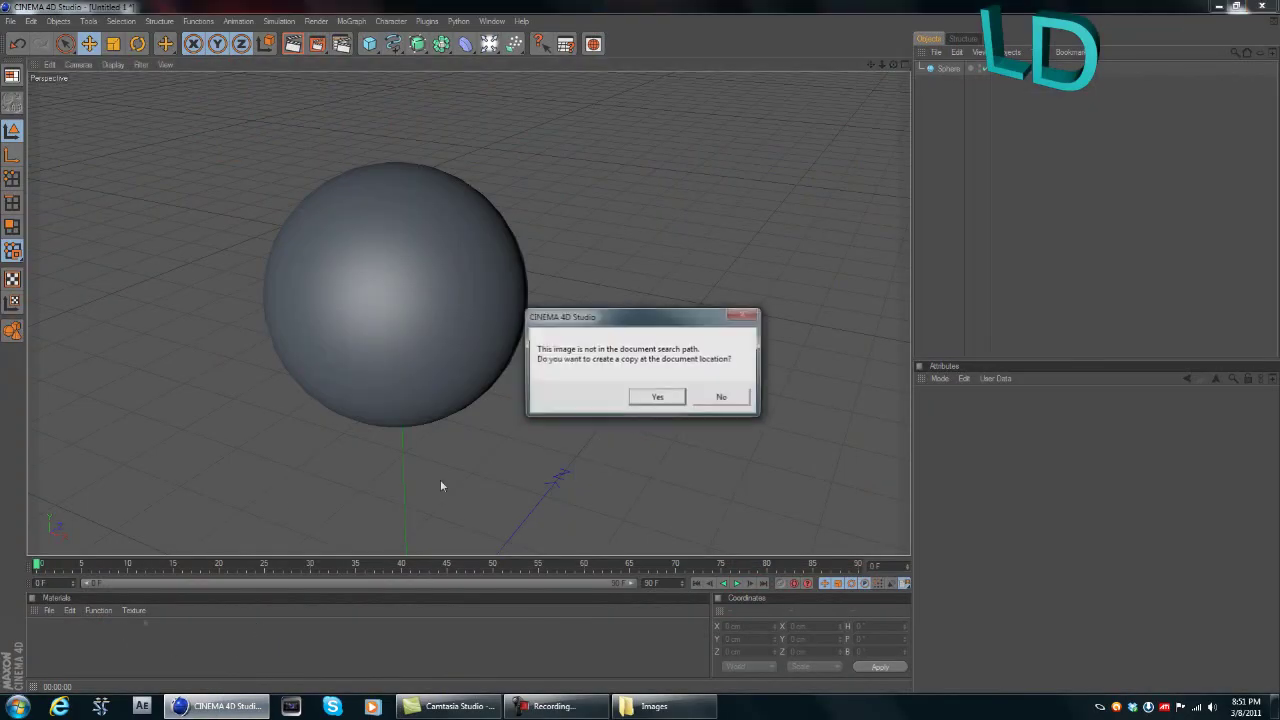
left_click(656, 398)
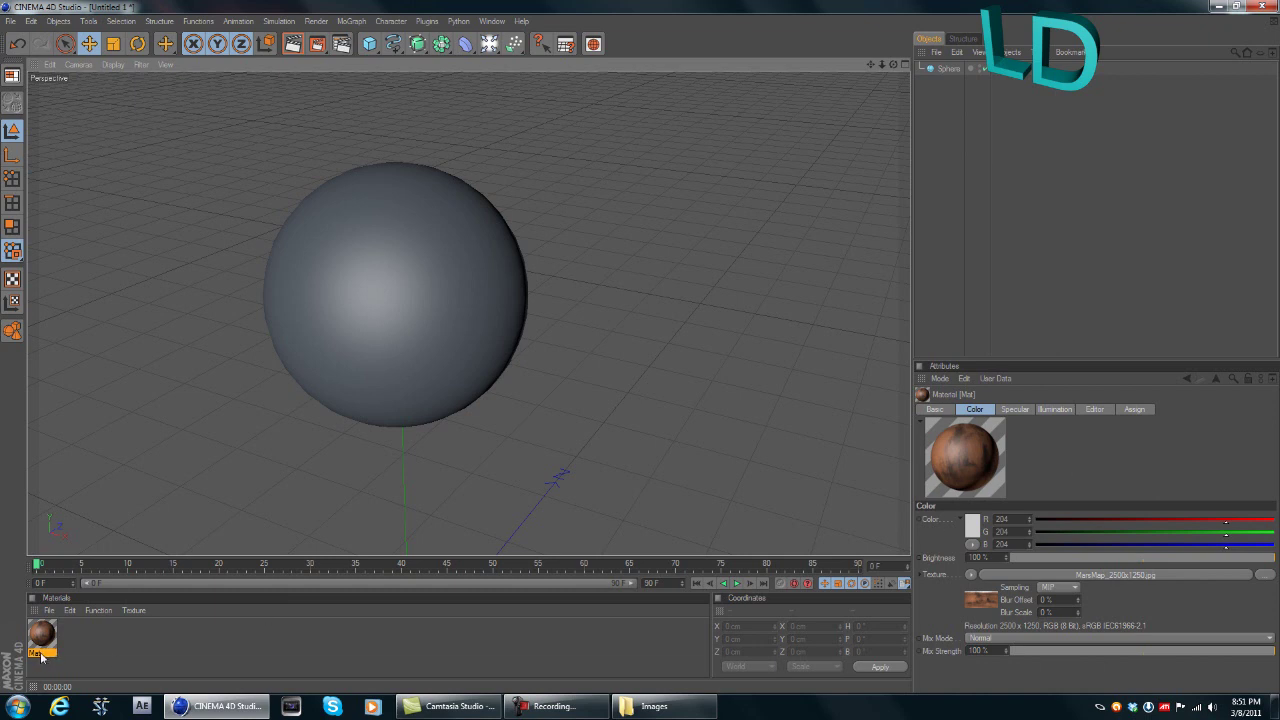
Rename the Mars map material to mARS.
left_click(43, 664)
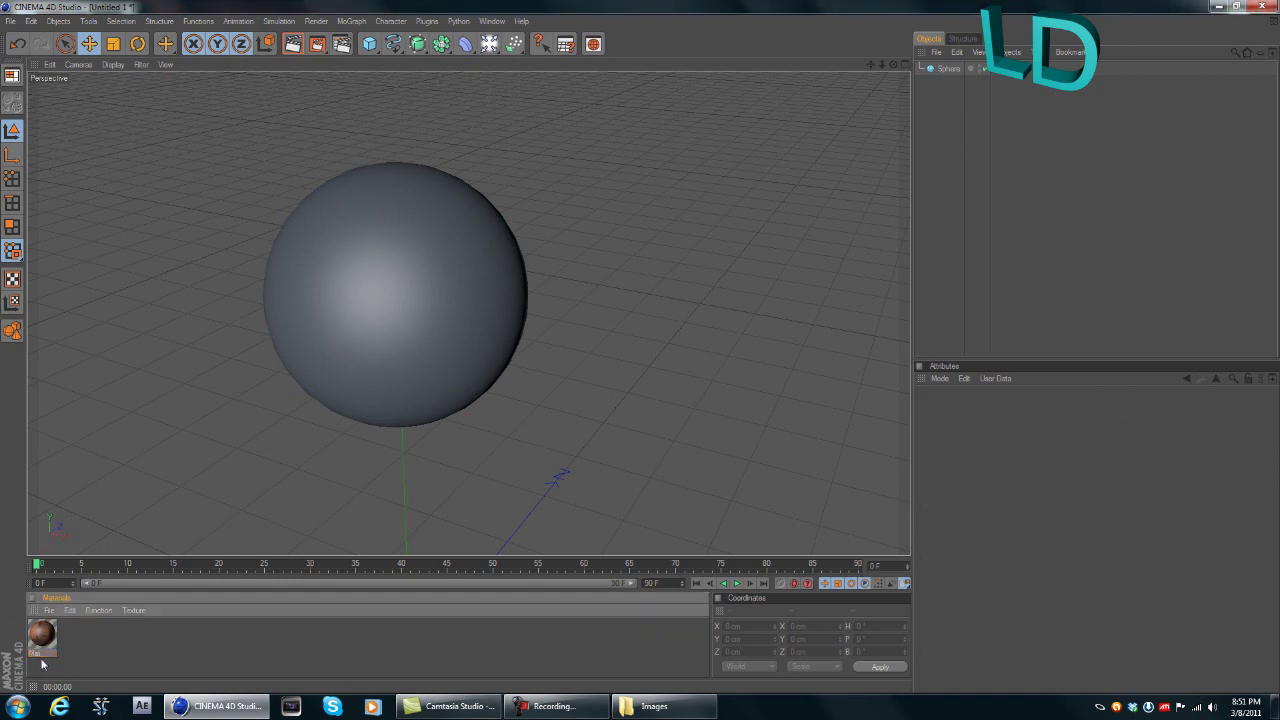
left_click(42, 656)
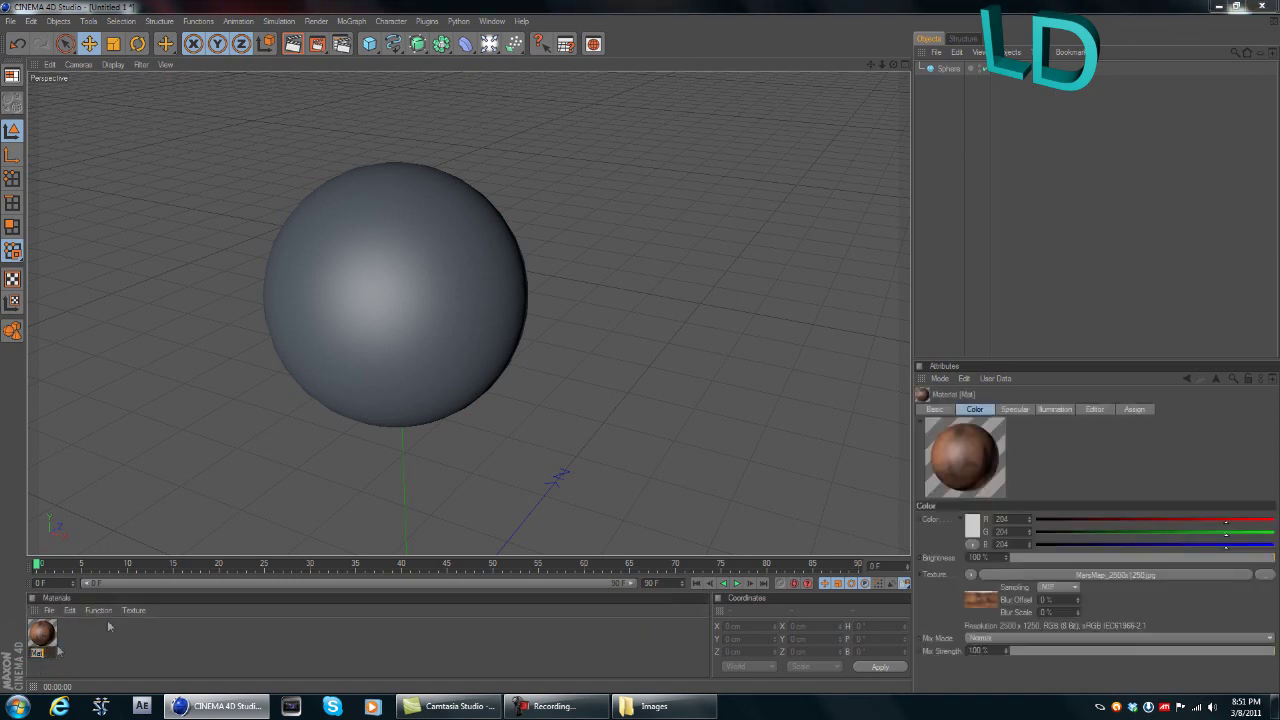
key("Return")
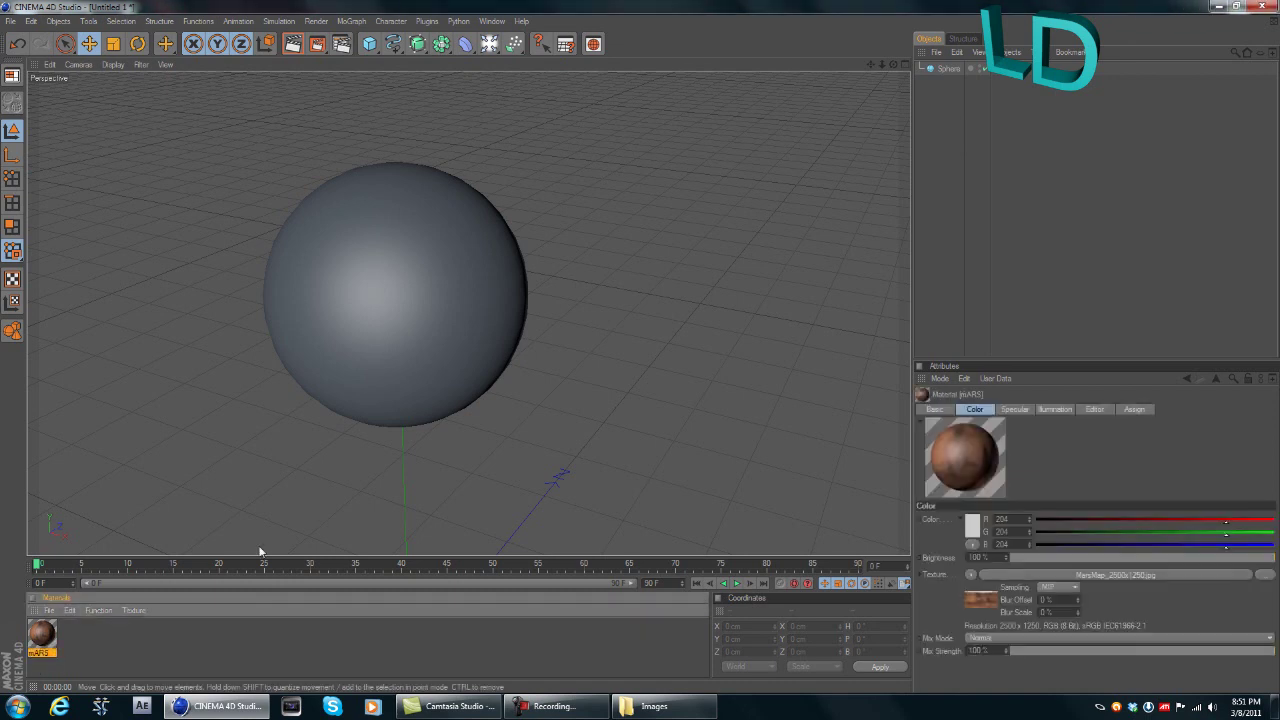
left_click(98, 654)
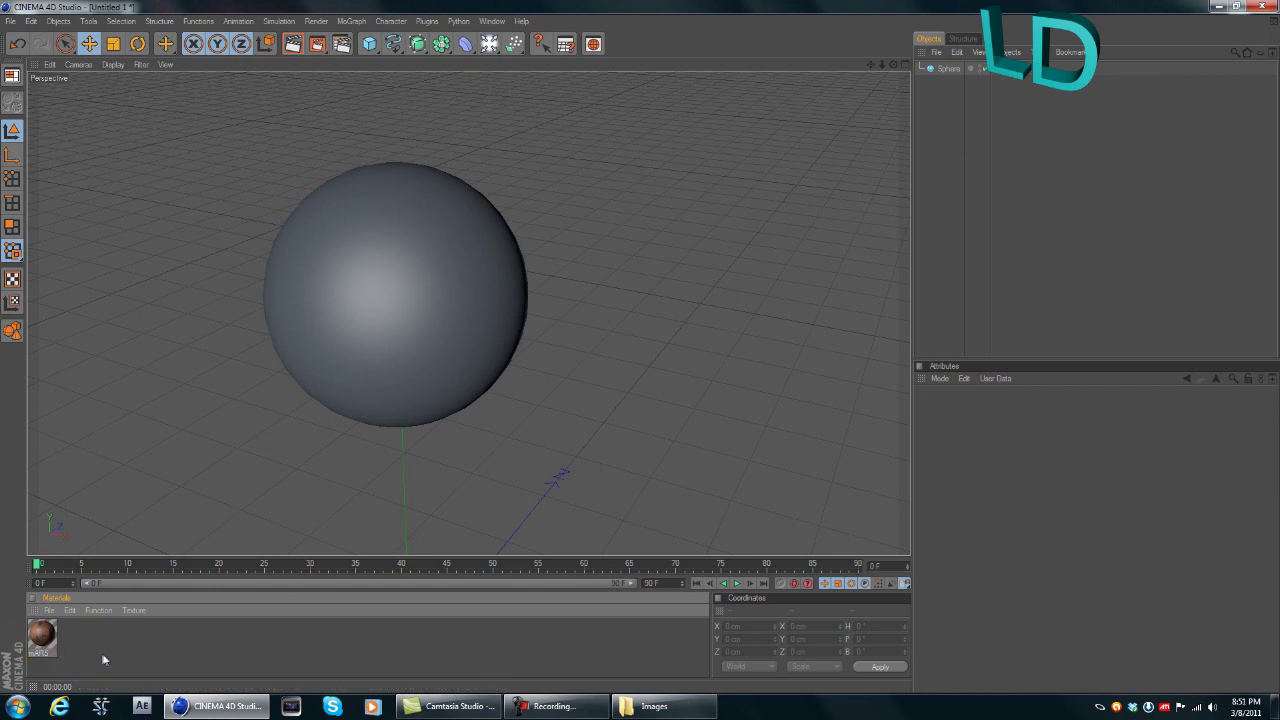
Disable the Specular channel of the mARS material.
left_click(40, 632)
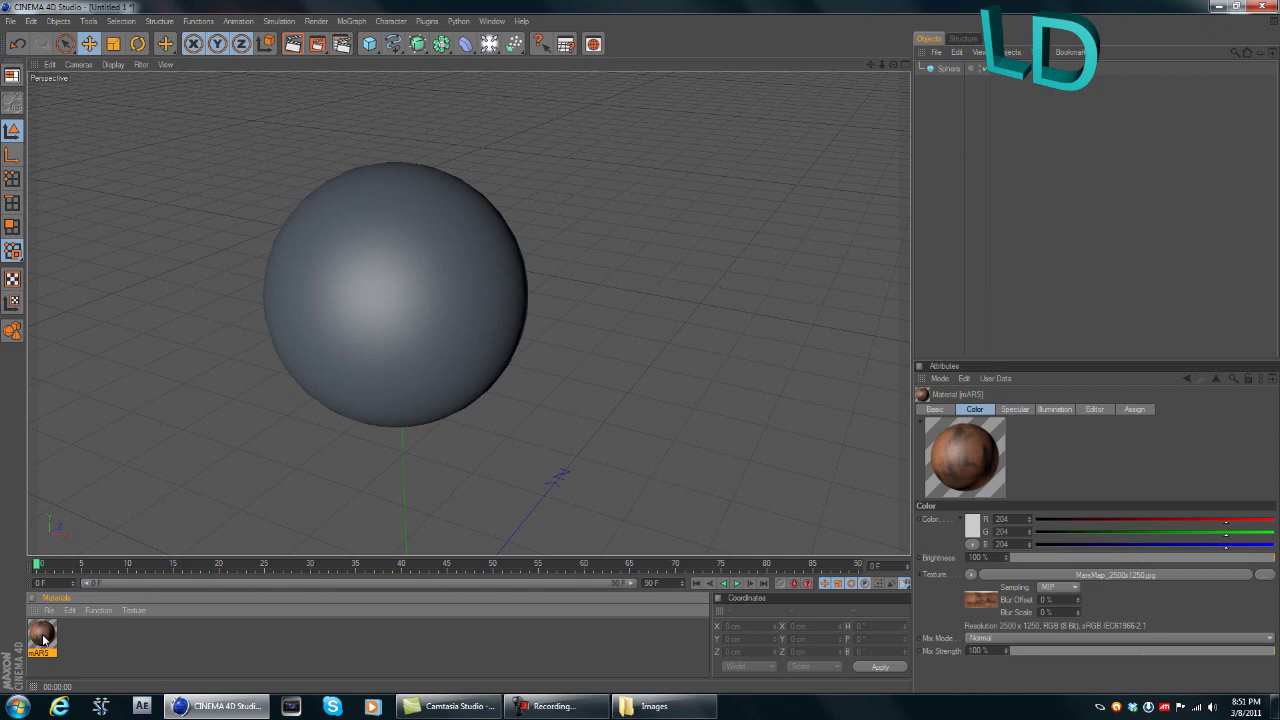
double_click(42, 636)
left_click_drag(262, 85, 306, 108)
left_click(304, 373)
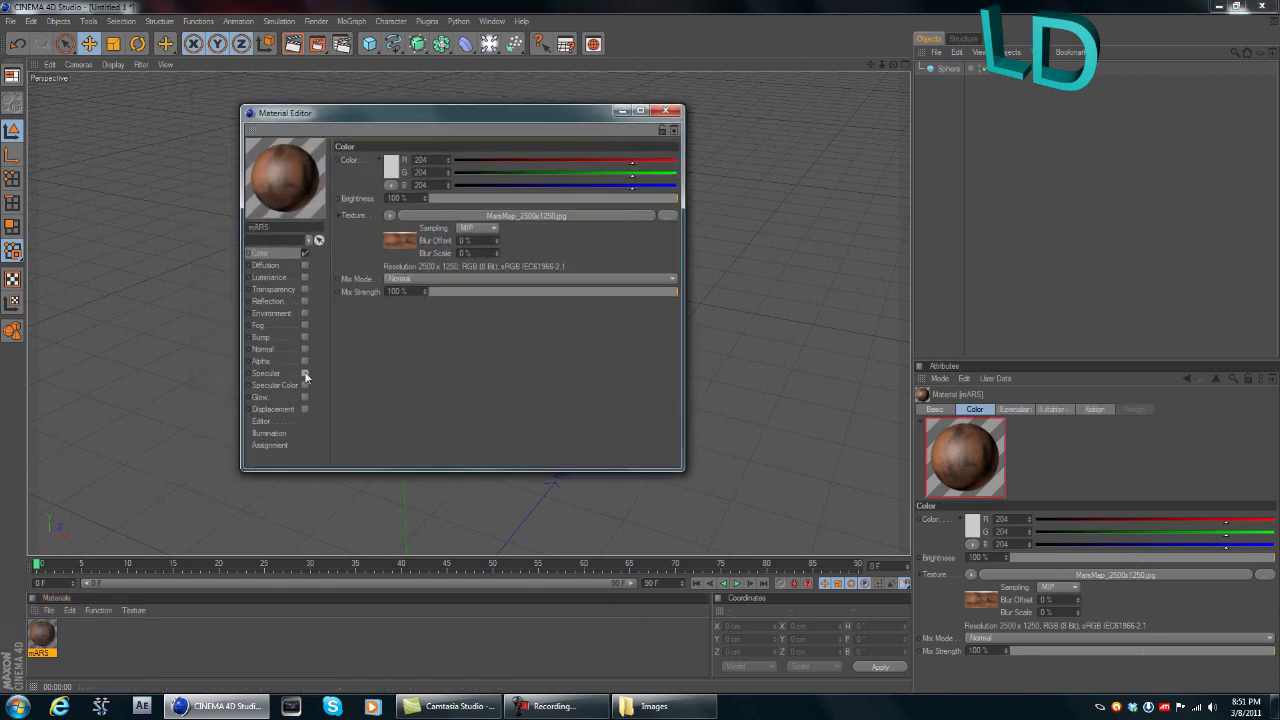
left_click(673, 111)
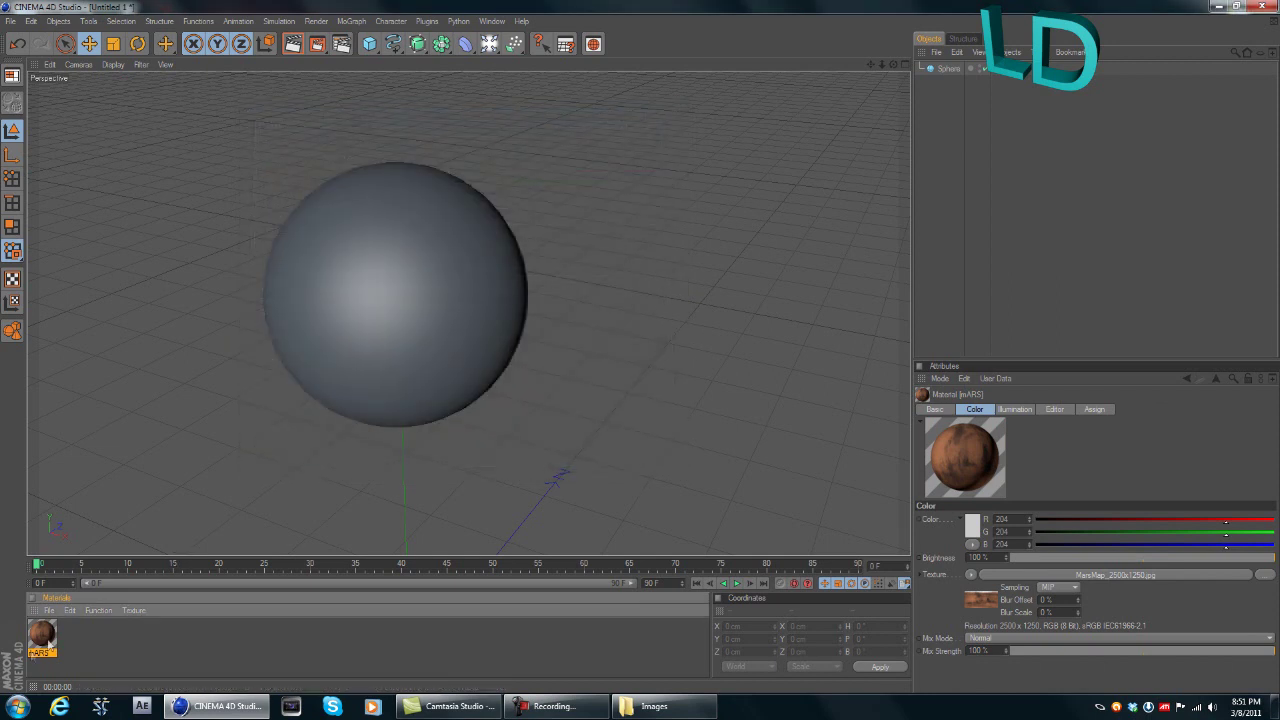
Apply the mARS material to the sphere and render the textured planet up close.
left_click_drag(45, 638, 934, 70)
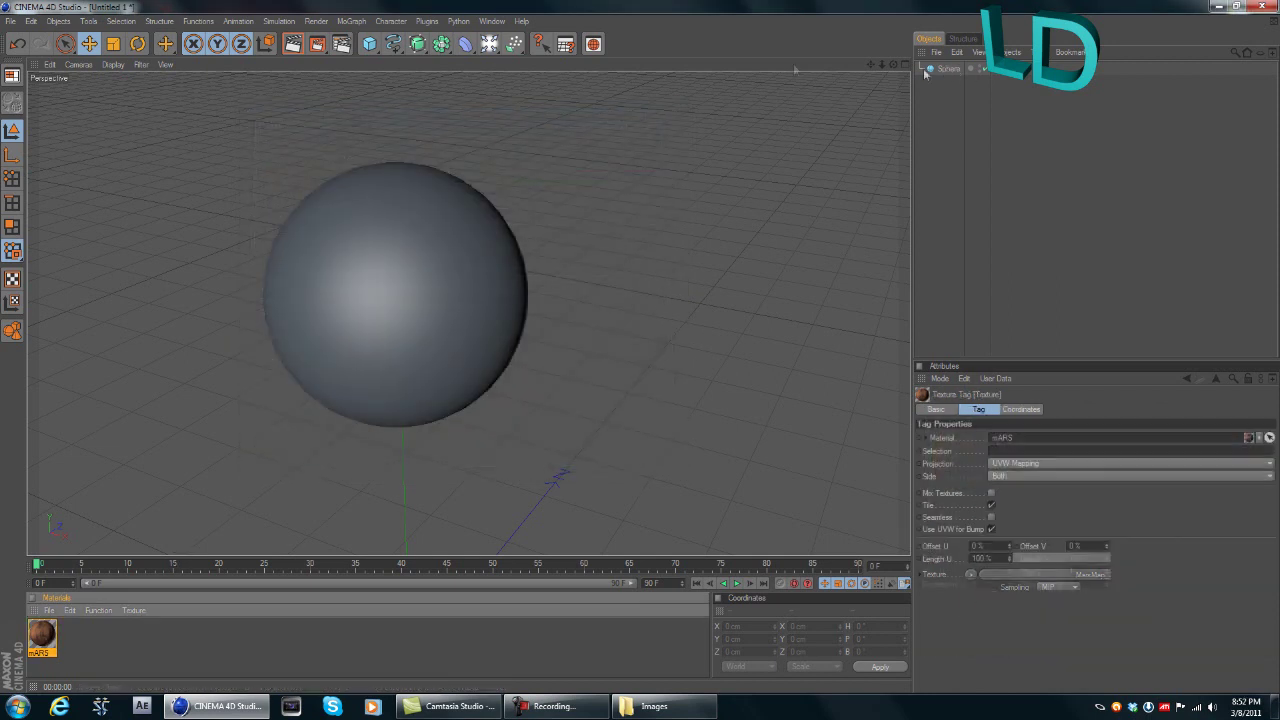
left_click(293, 44)
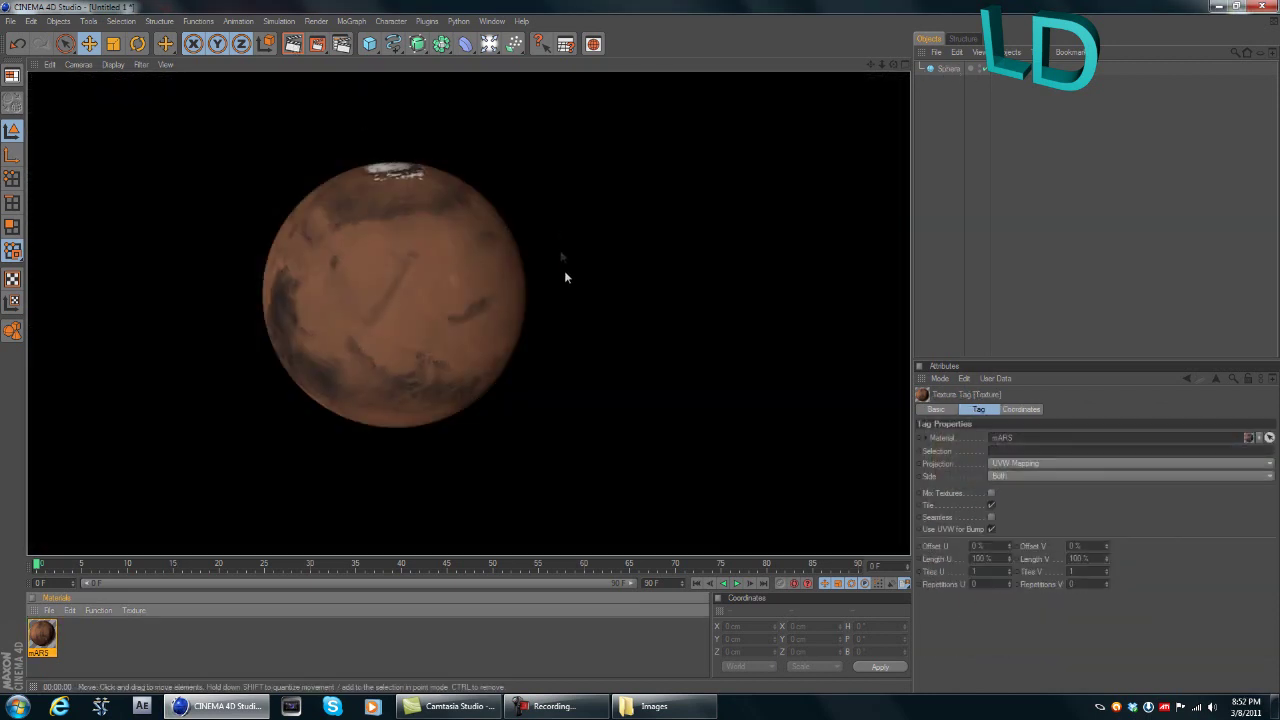
scroll(574, 351, "up", 5)
middle_click_drag(621, 298, 651, 334, "alt")
scroll(621, 298, "down", 2)
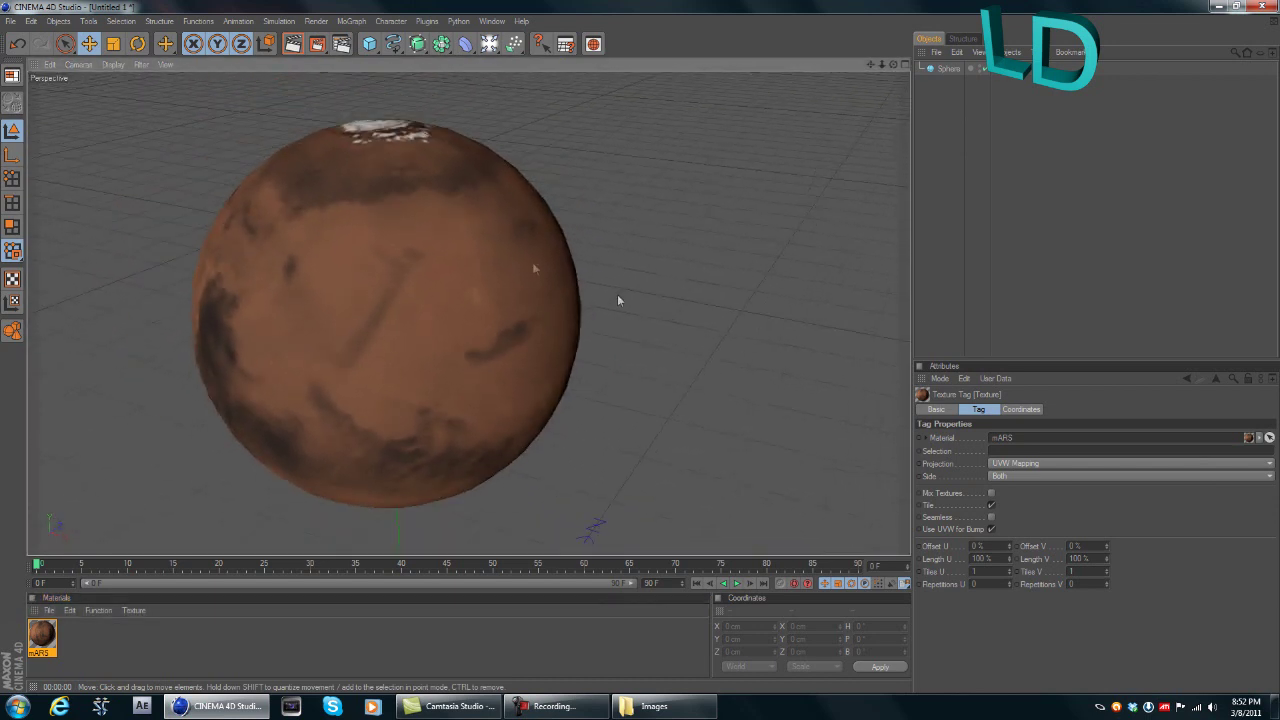
left_click(293, 44)
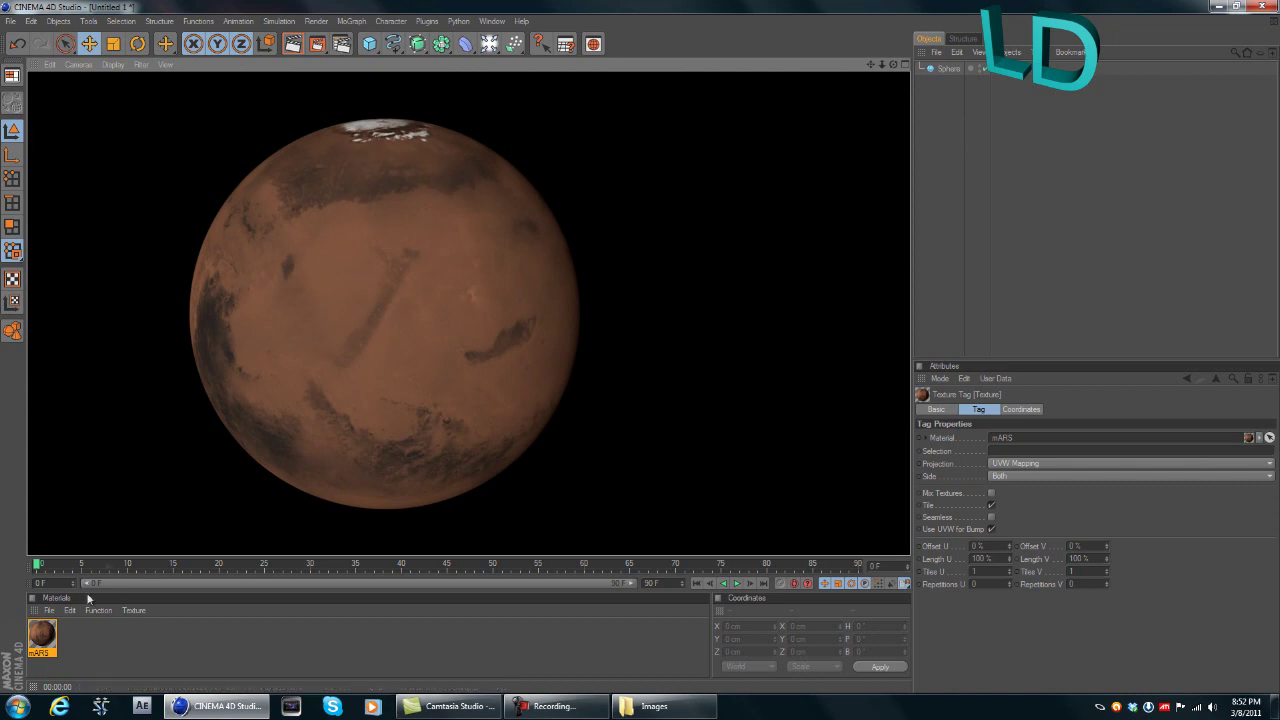
left_click(697, 303)
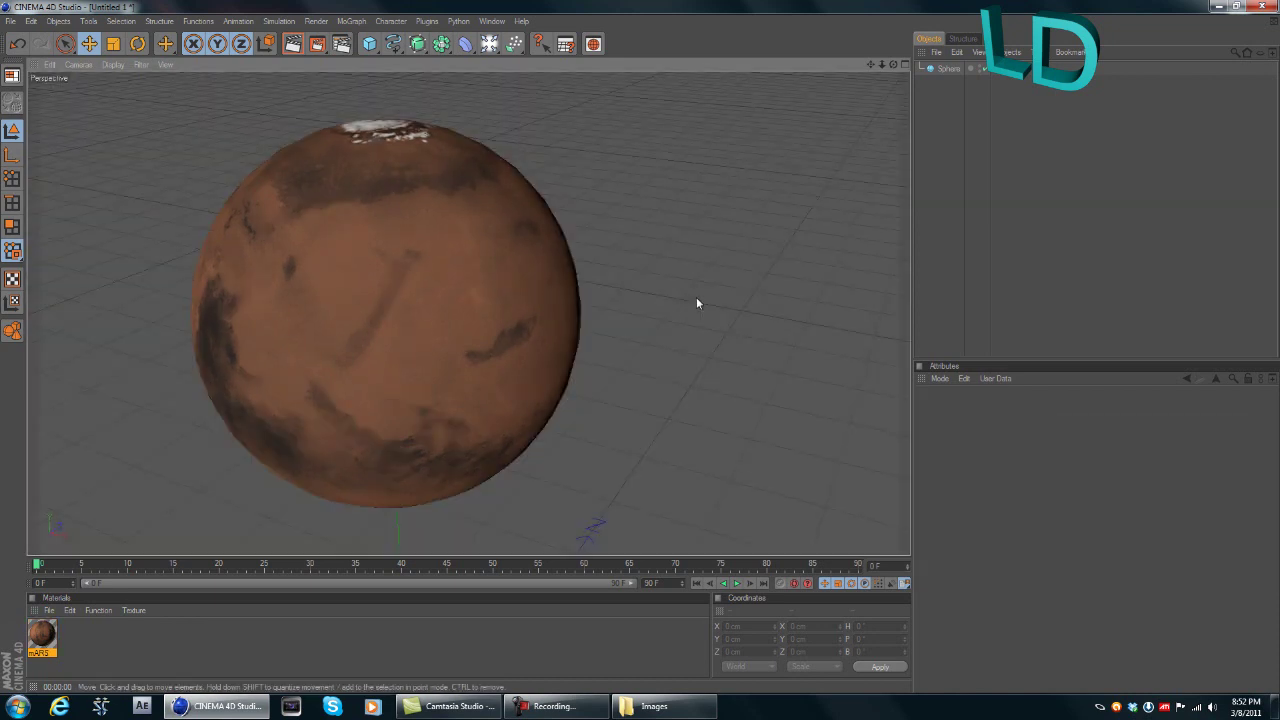
double_click(41, 632)
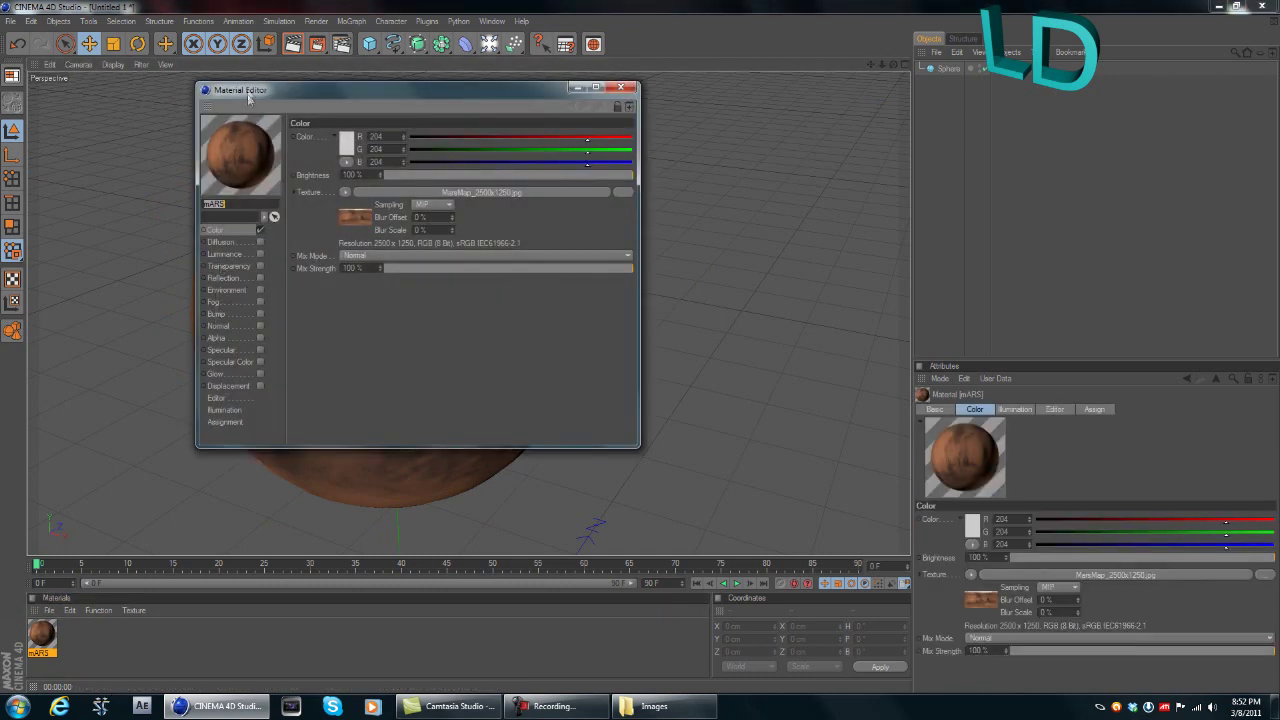
left_click_drag(250, 93, 233, 133)
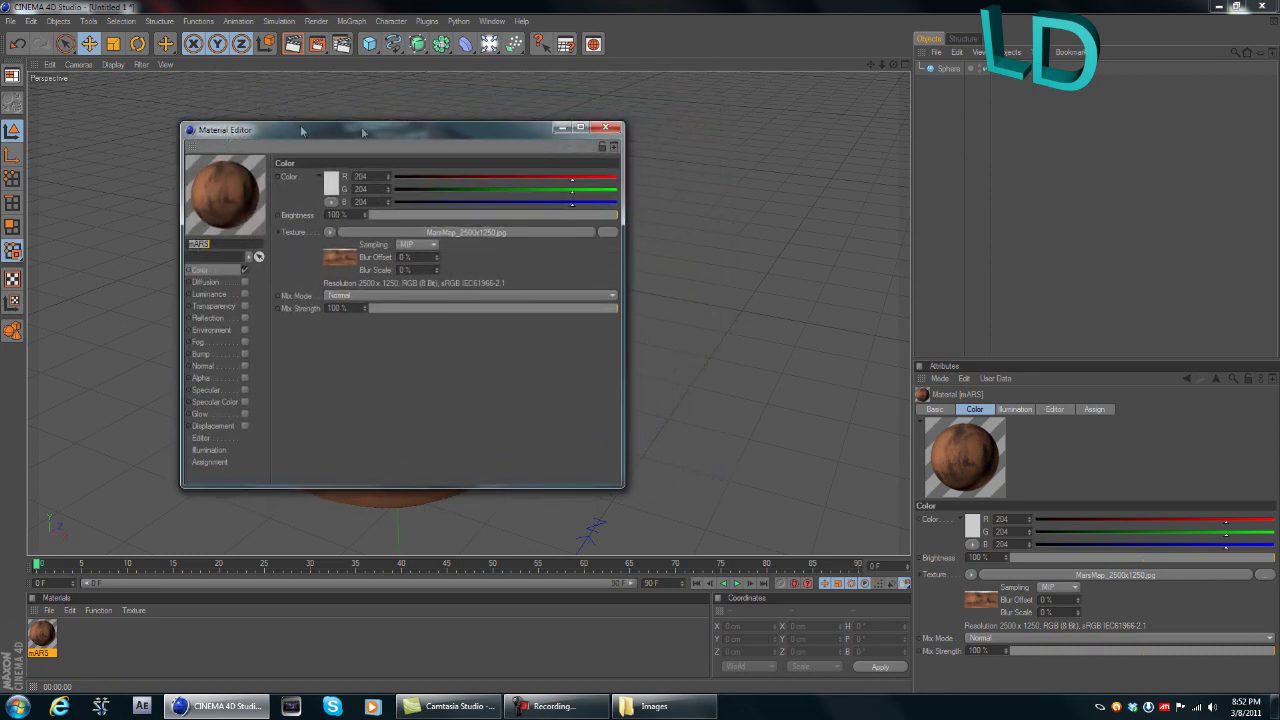
left_click(607, 129)
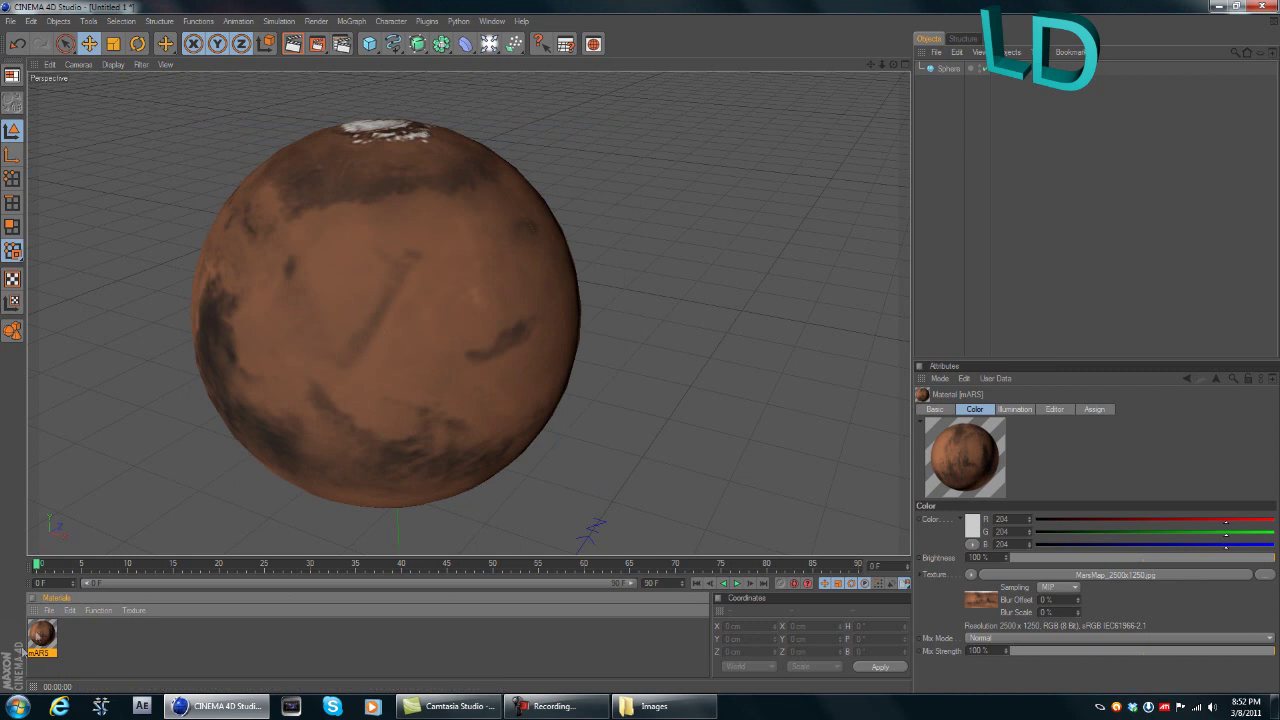
Enable the Bump channel of the mARS material and load the MarsElevation_2500x1250 image into it, copying the image to the document location.
double_click(42, 636)
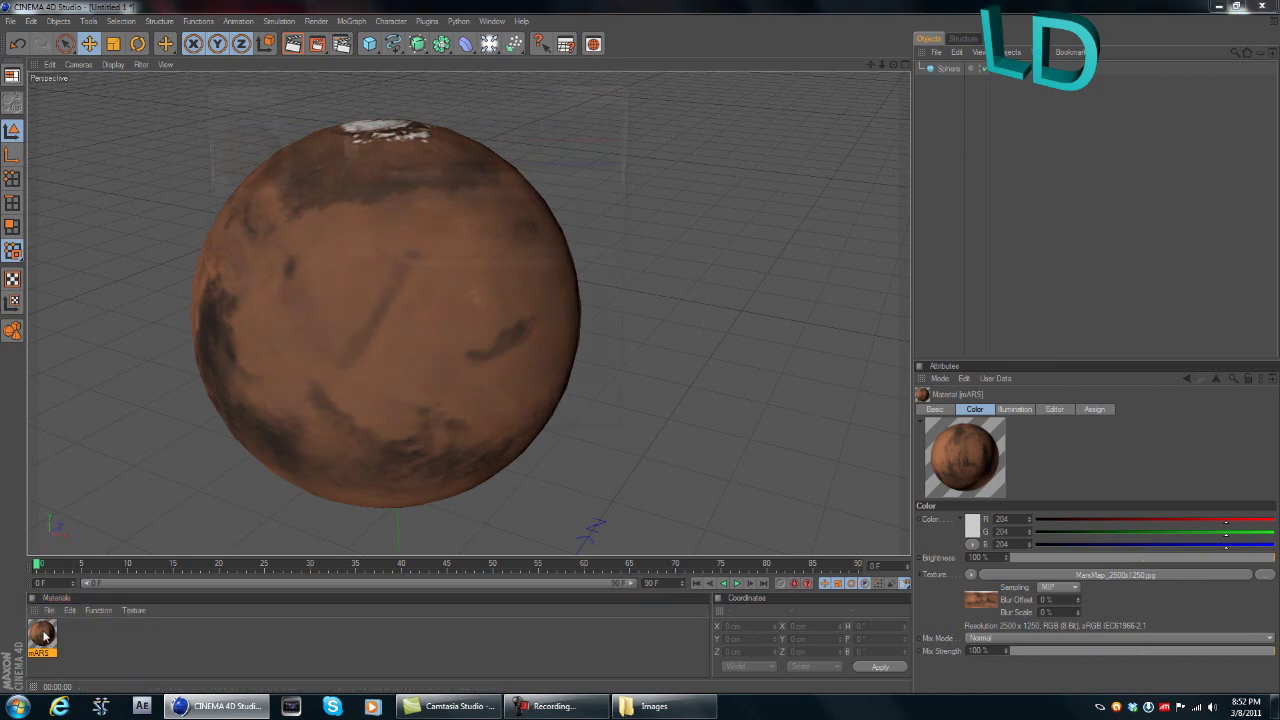
left_click_drag(237, 97, 248, 97)
left_click(227, 314)
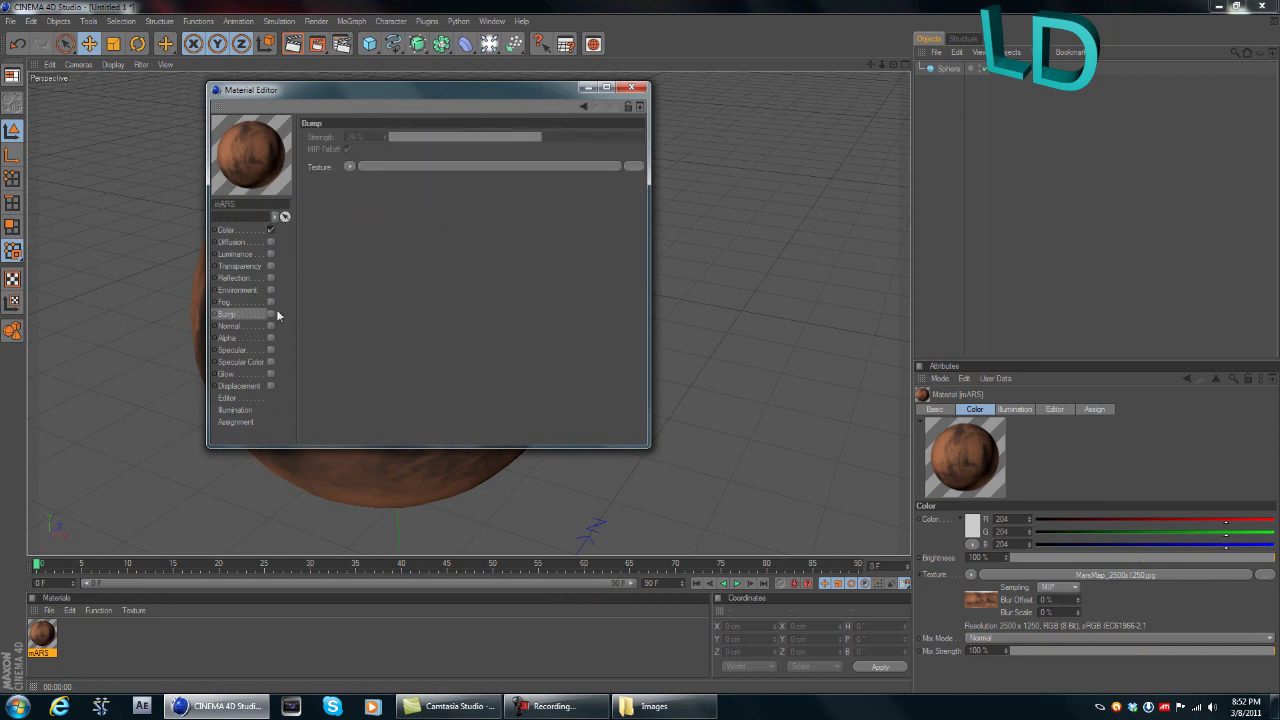
left_click(270, 314)
left_click(350, 166)
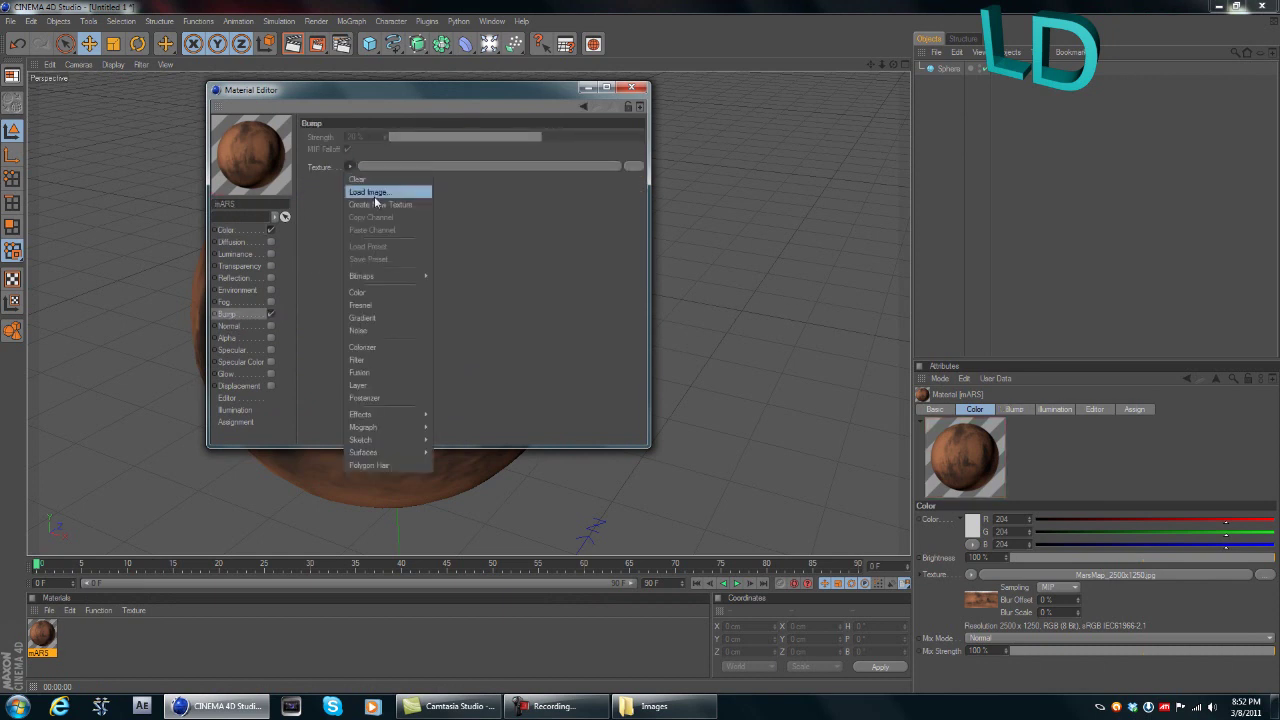
left_click(374, 193)
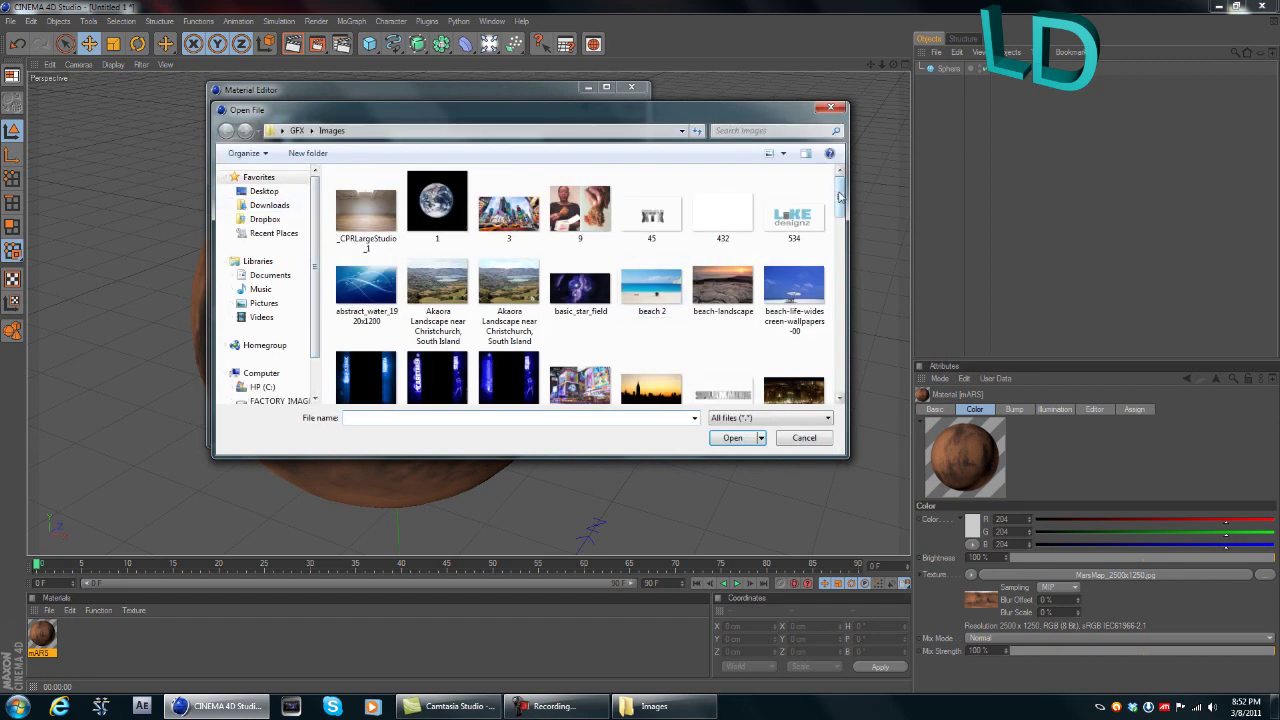
left_click_drag(840, 197, 843, 280)
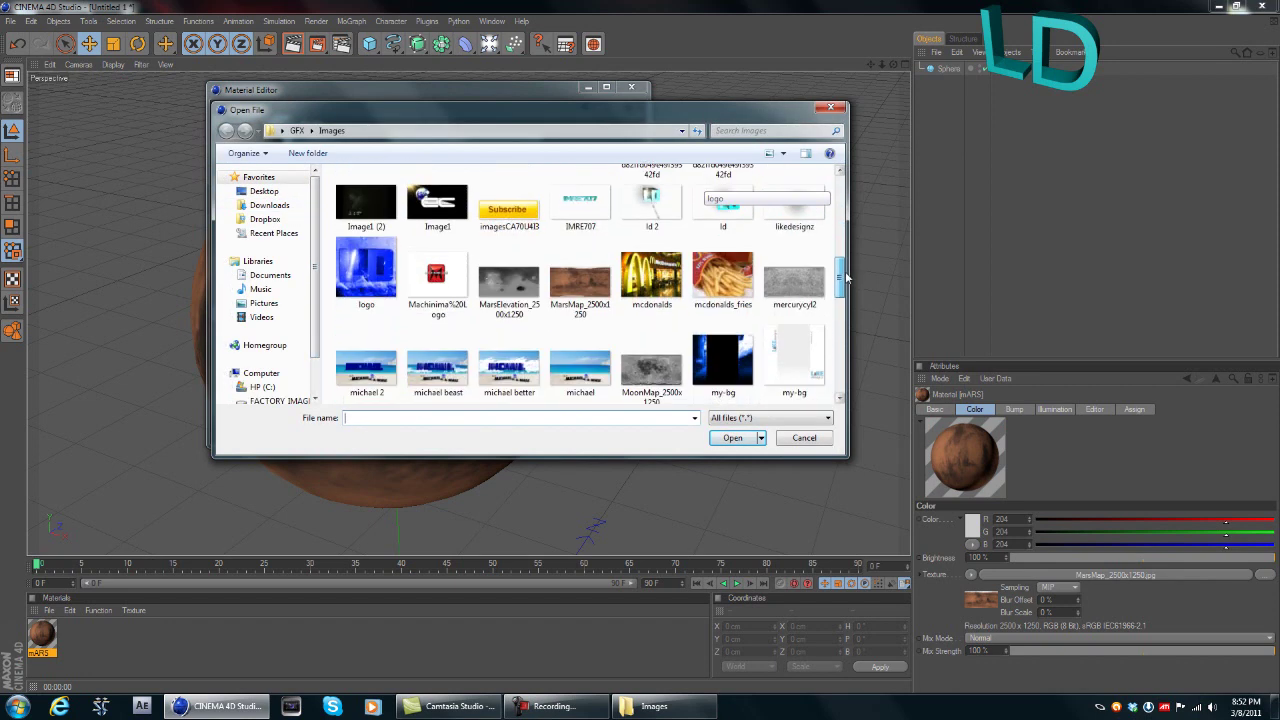
left_click(519, 303)
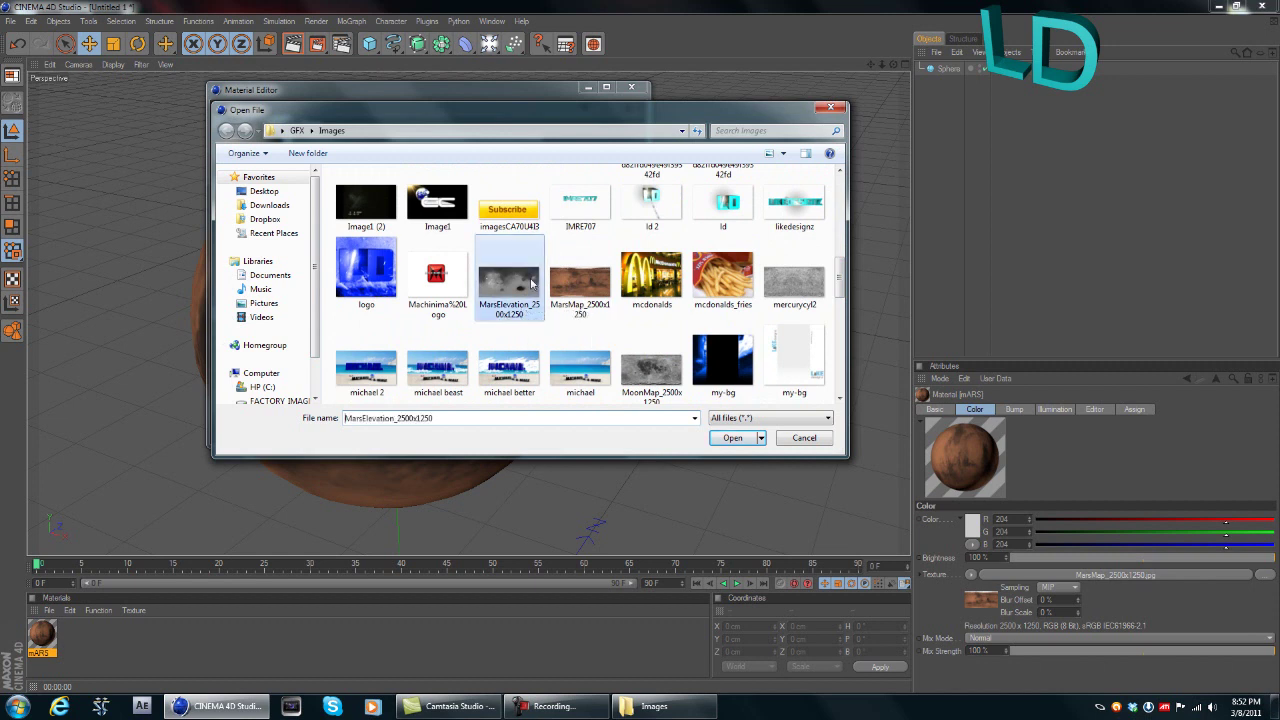
left_click(733, 438)
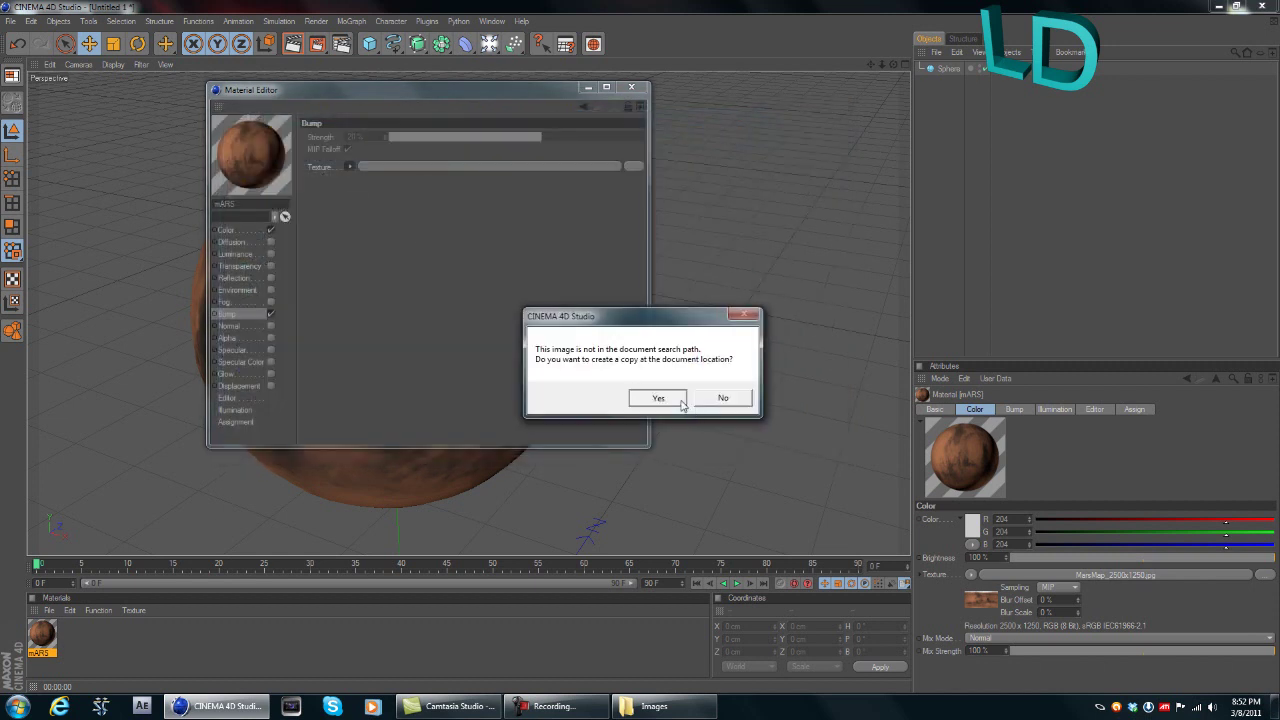
left_click(658, 398)
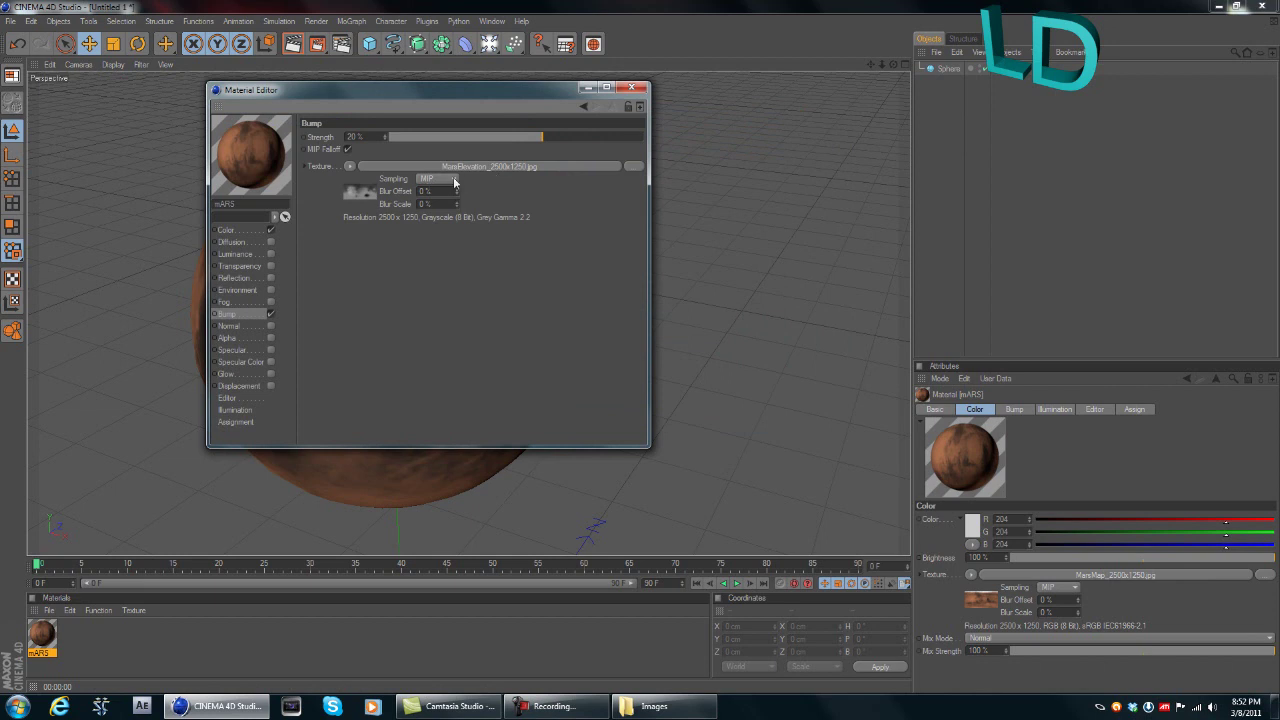
Set the bump texture's sampling to Alias 3 and the bump strength to 100%.
left_click(454, 180)
left_click(457, 185)
left_click(433, 178)
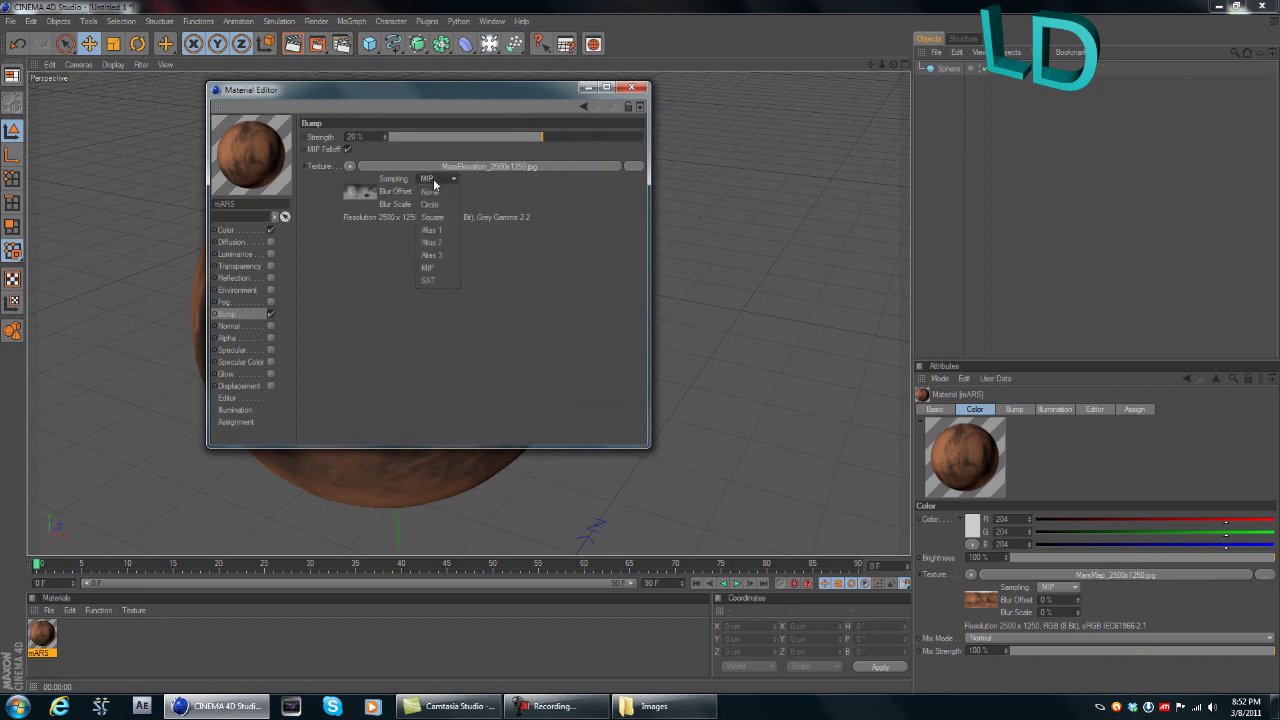
left_click(441, 255)
left_click_drag(541, 135, 738, 143)
left_click(636, 89)
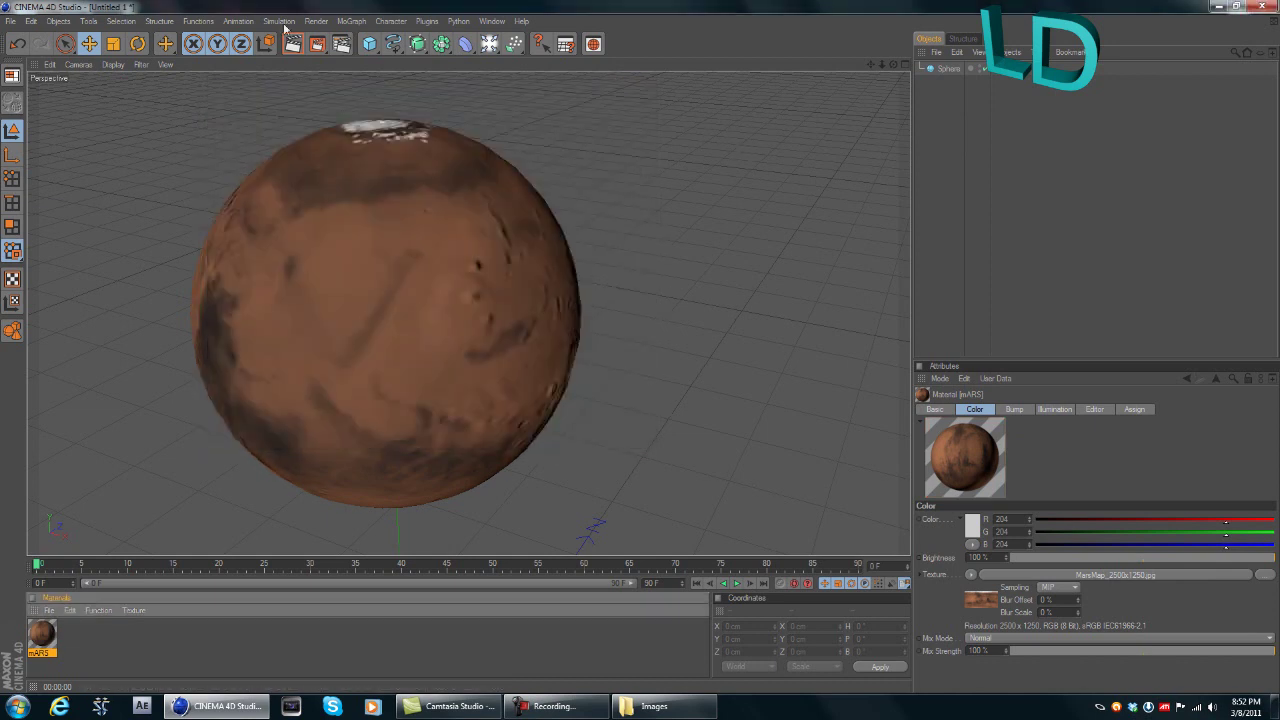
Render the bump-mapped planet in full and again from a closer, rotated view of its surface.
left_click(295, 46)
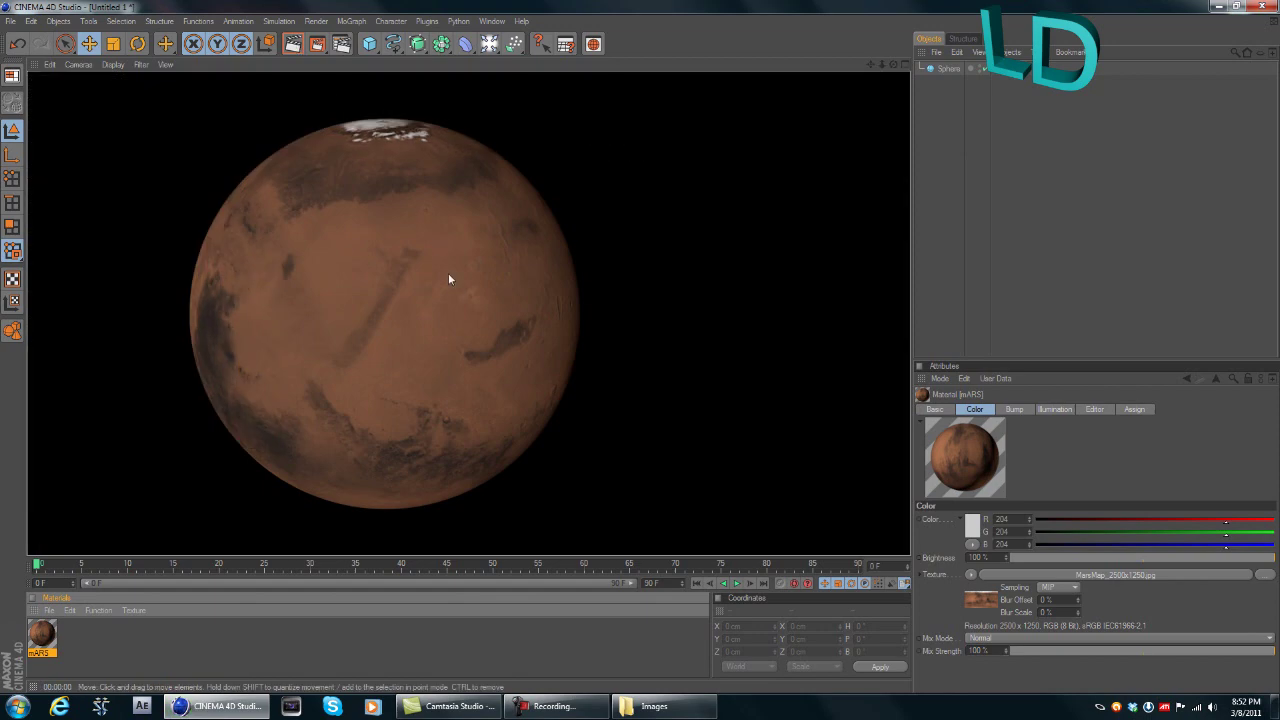
left_click(451, 281)
left_click_drag(842, 392, 662, 363, "alt")
scroll(662, 357, "up", 6)
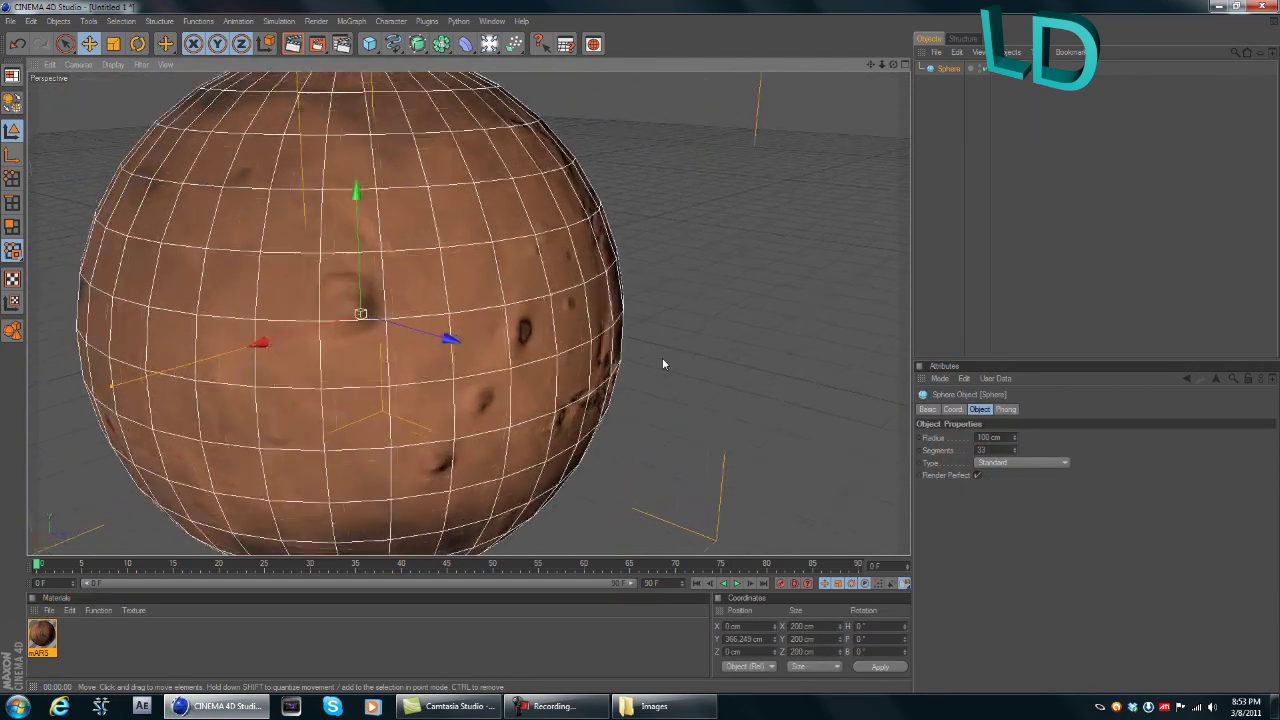
scroll(557, 348, "down", 4)
left_click_drag(643, 309, 683, 356, "alt")
scroll(683, 360, "up", 3)
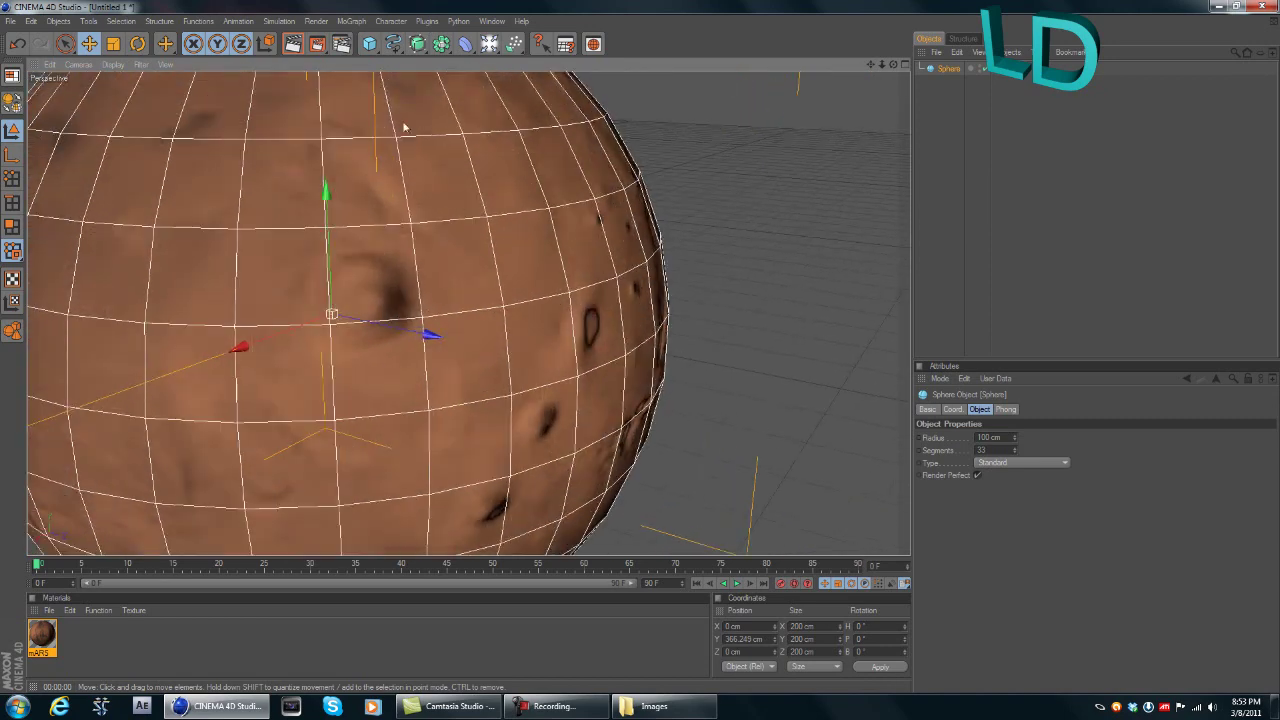
left_click(292, 44)
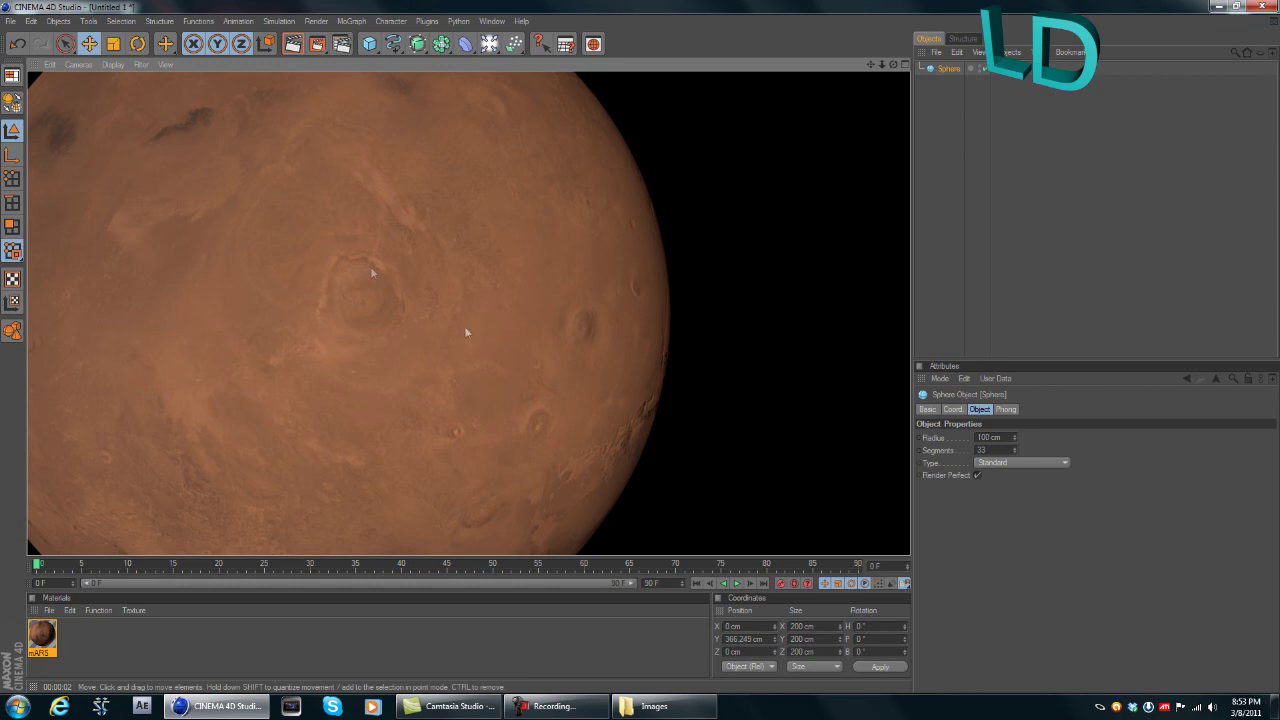
Render a close-up of the large crater near the planet's edge to examine the bump relief.
left_click_drag(766, 349, 900, 349, "alt")
scroll(577, 249, "up", 2)
scroll(586, 254, "down", 1)
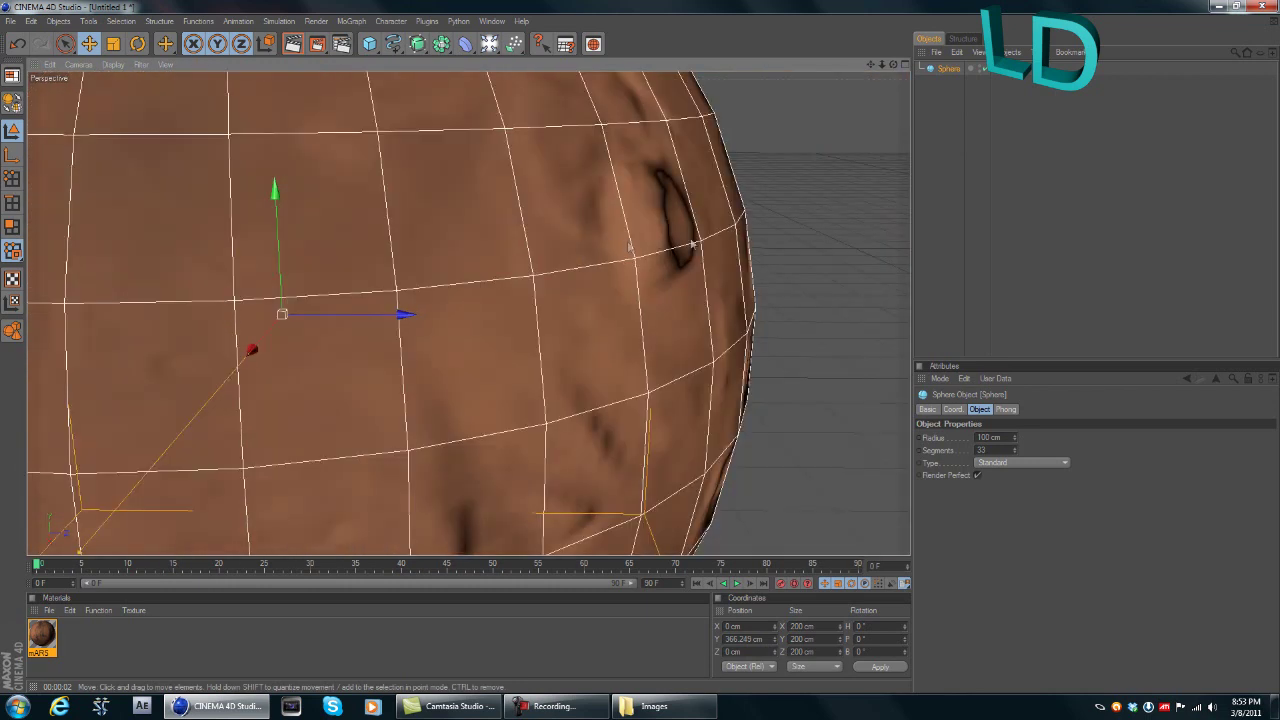
middle_click_drag(809, 264, 760, 292, "alt")
middle_click_drag(622, 274, 534, 291, "alt")
scroll(534, 291, "up", 2)
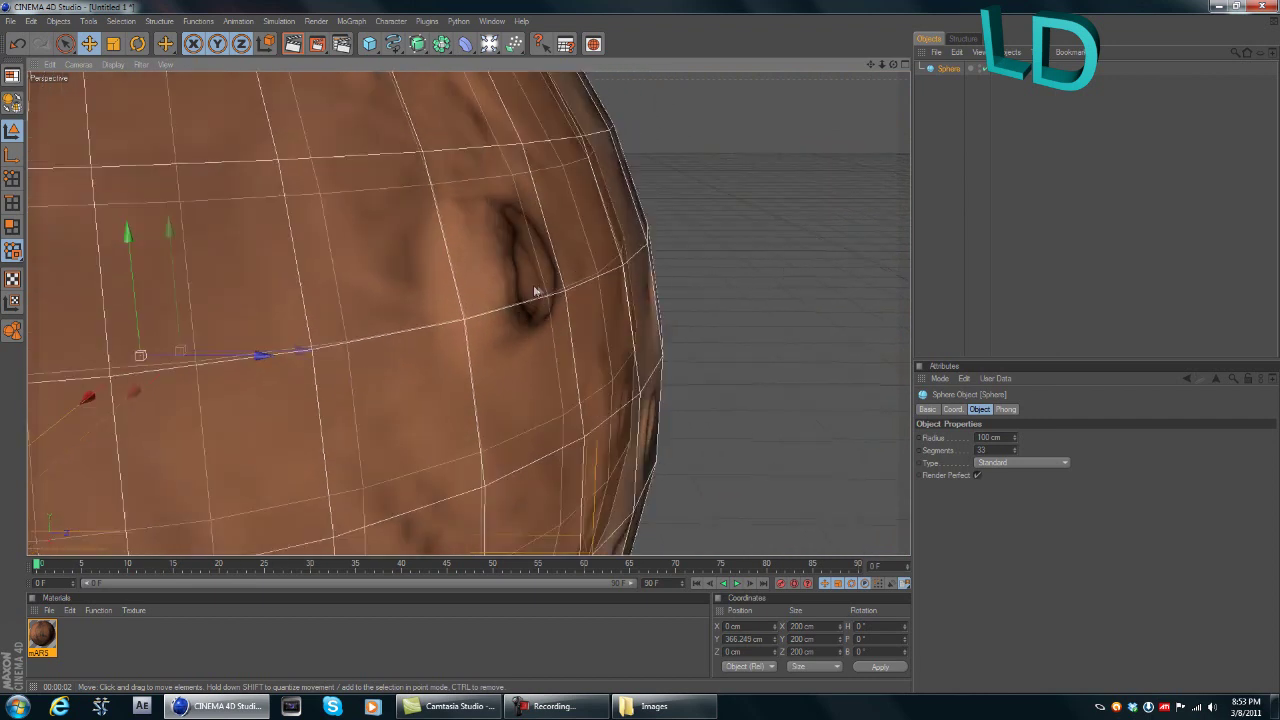
scroll(533, 284, "down", 1)
left_click(293, 44)
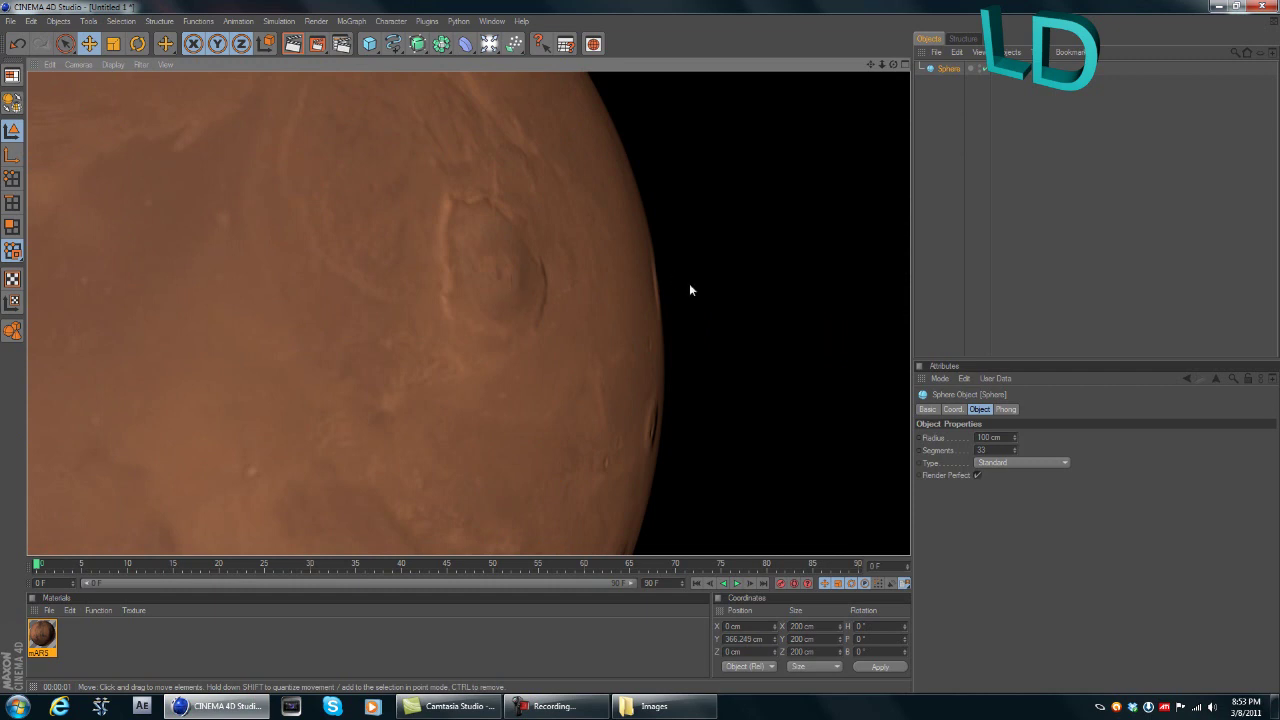
left_click(505, 257)
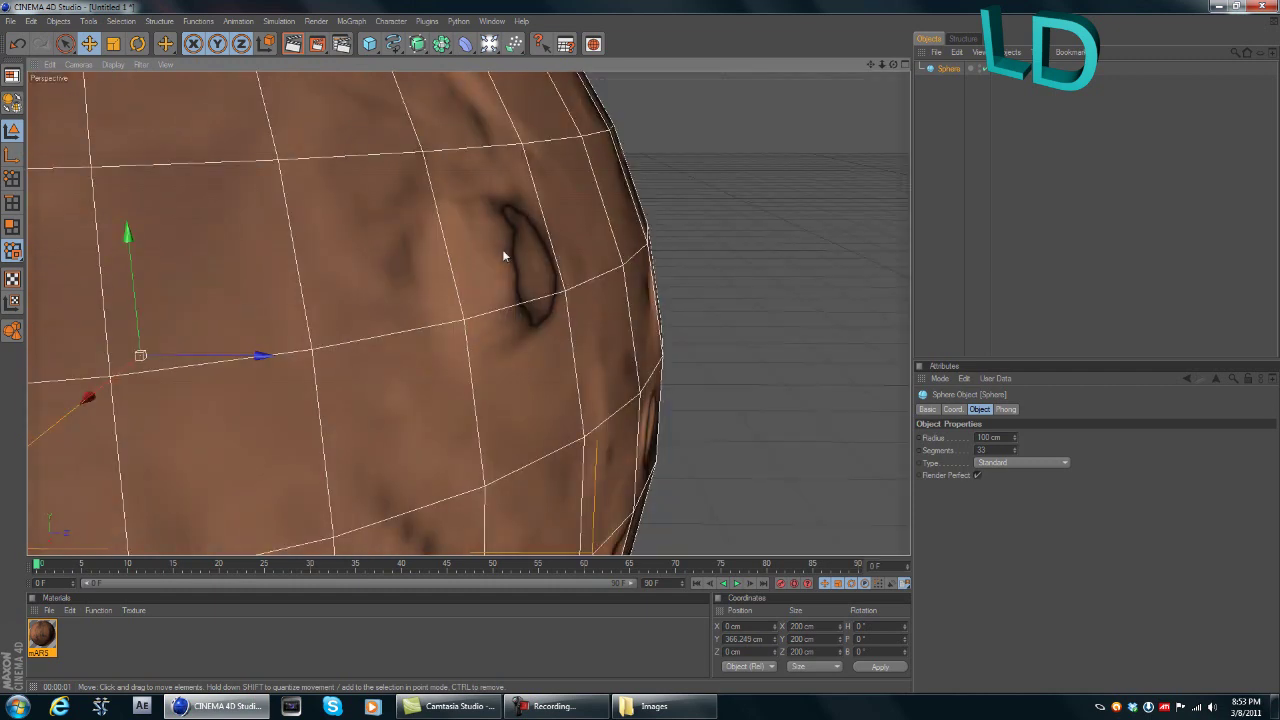
Deselect the sphere, dismiss the system notifications and render the whole planet centred in the view.
left_click(717, 300)
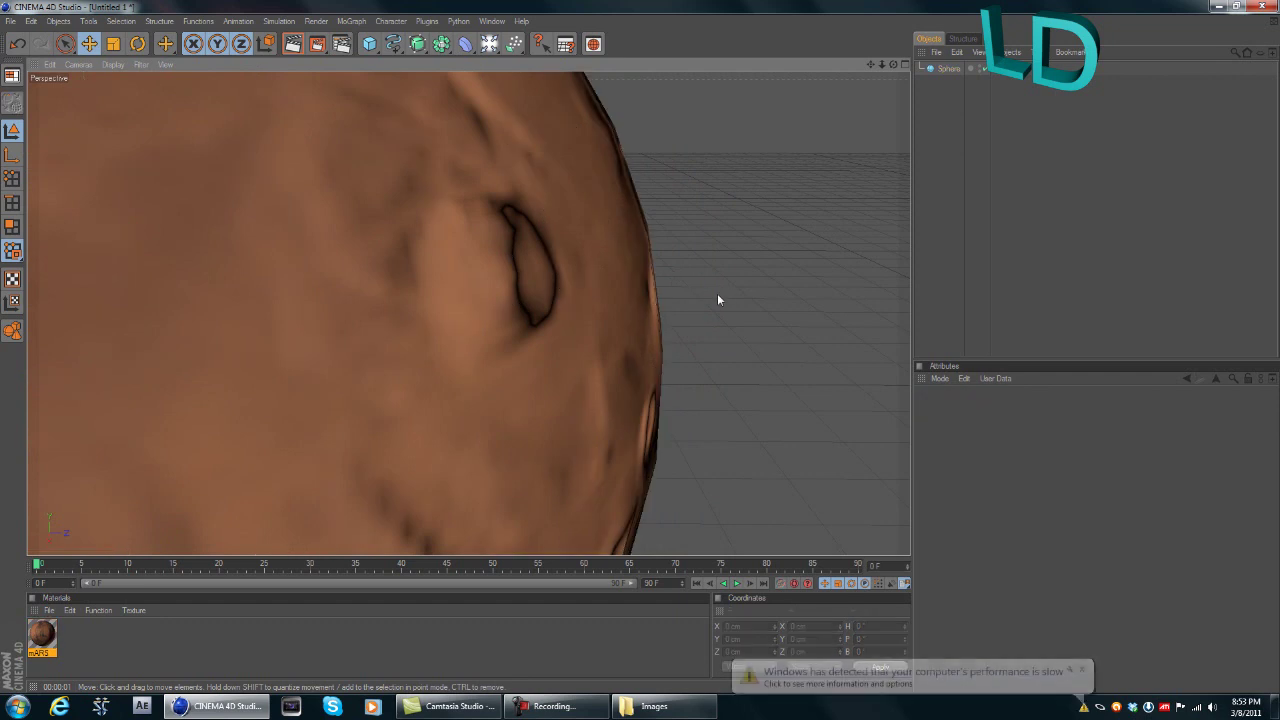
left_click(1082, 671)
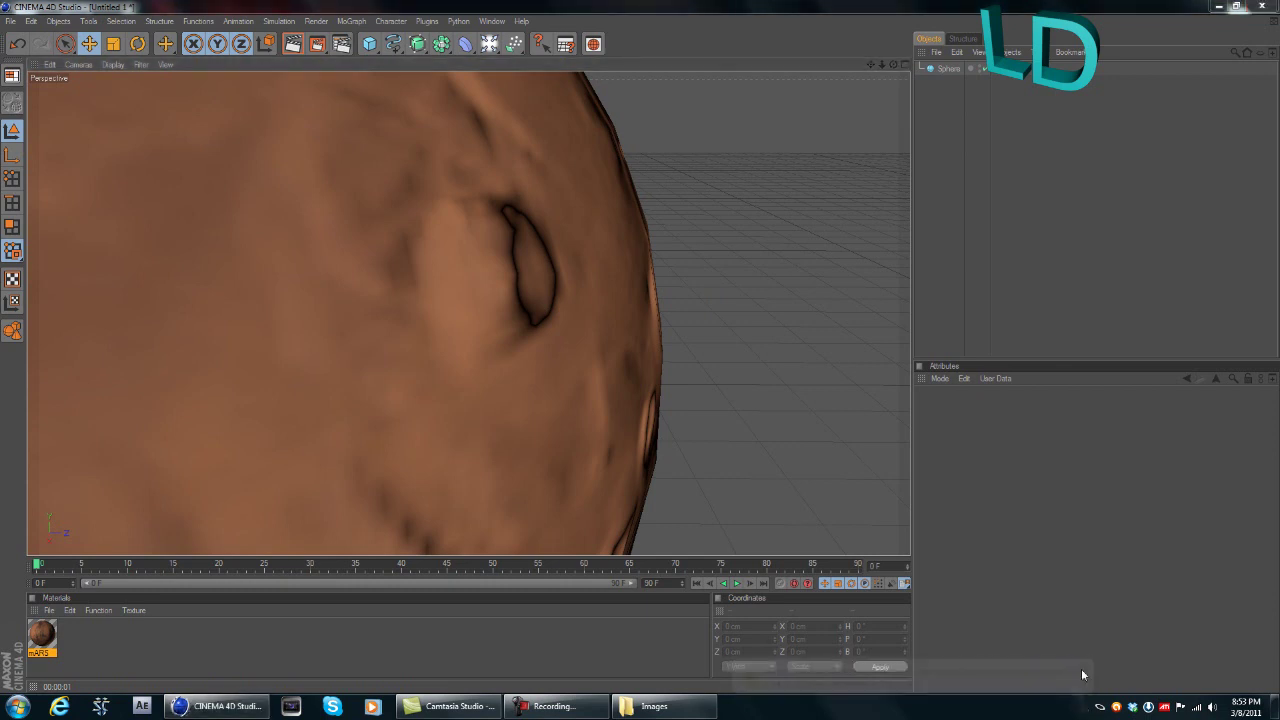
scroll(730, 302, "down", 5)
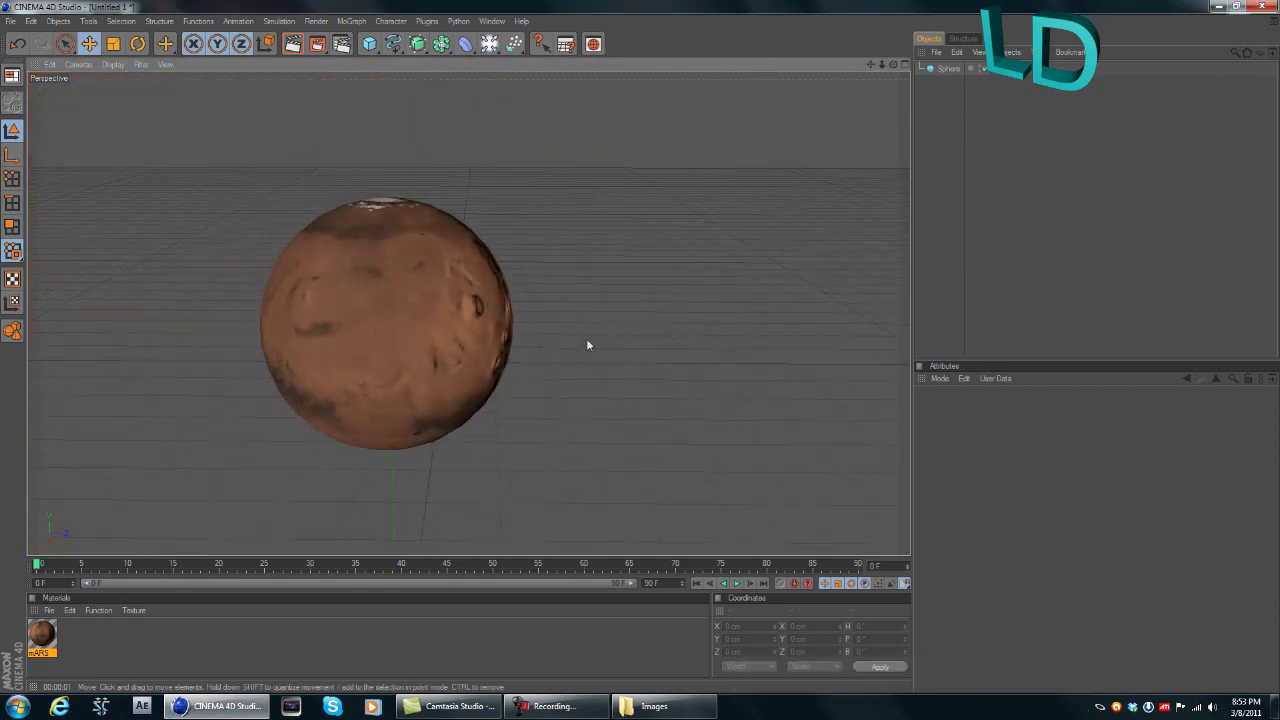
left_click_drag(586, 340, 620, 312, "alt")
middle_click_drag(573, 340, 664, 306, "alt")
right_click_drag(608, 349, 656, 334, "alt")
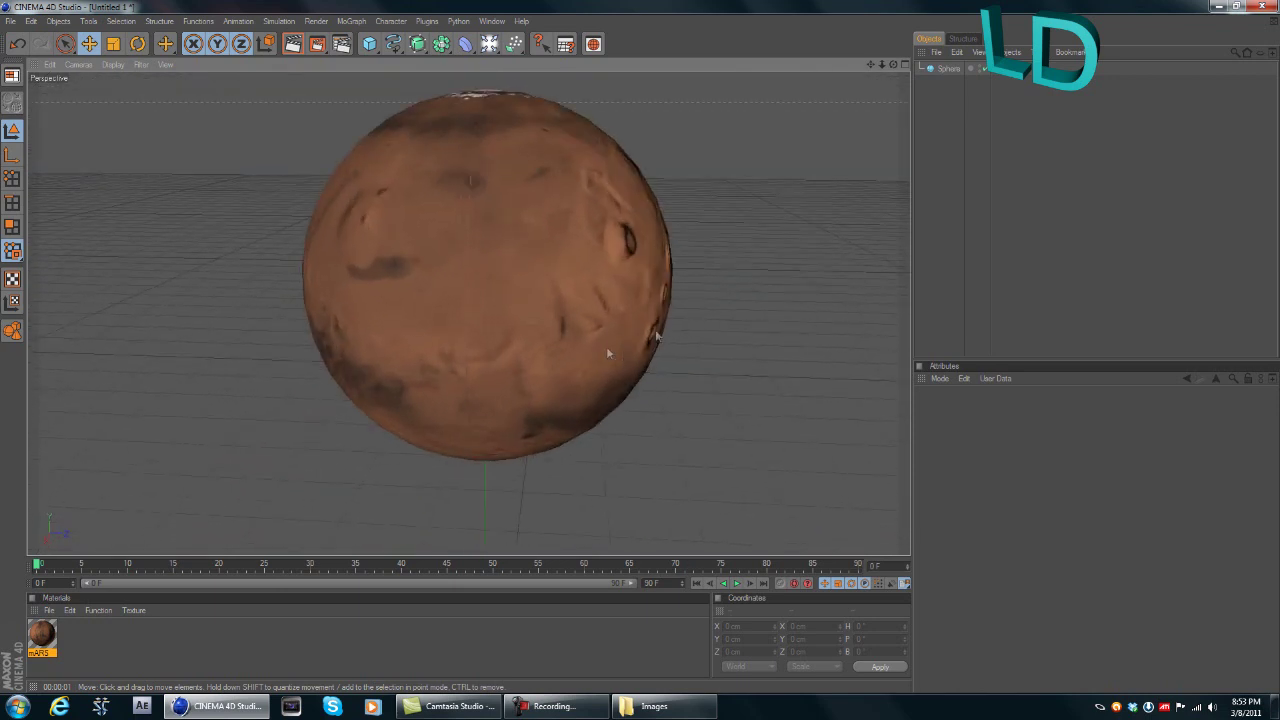
middle_click_drag(606, 348, 547, 396, "alt")
left_click(290, 45)
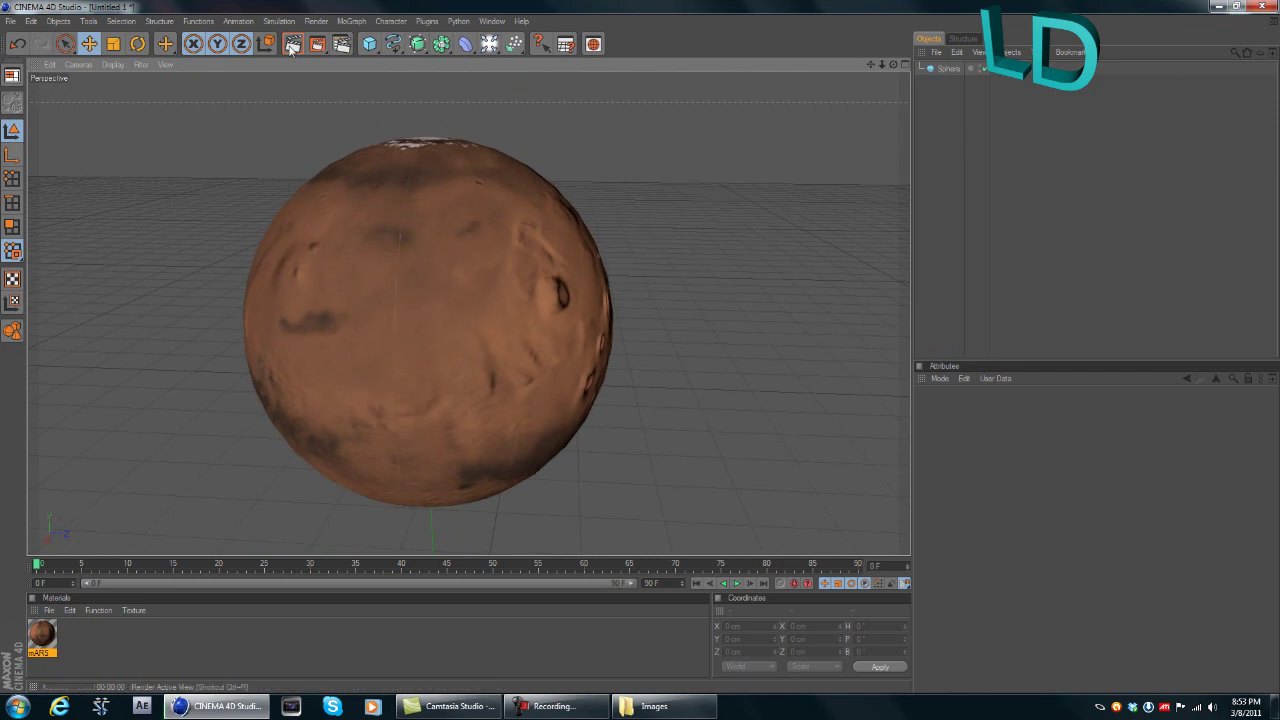
left_click(292, 44)
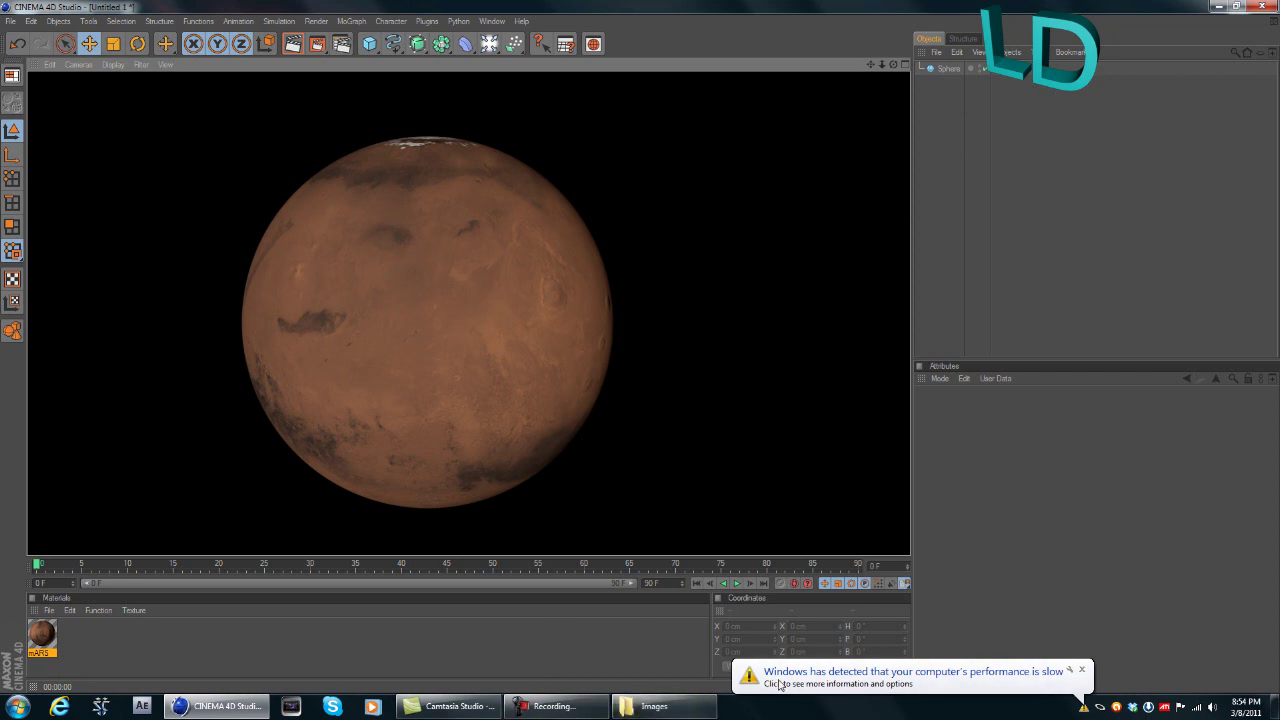
left_click(1082, 670)
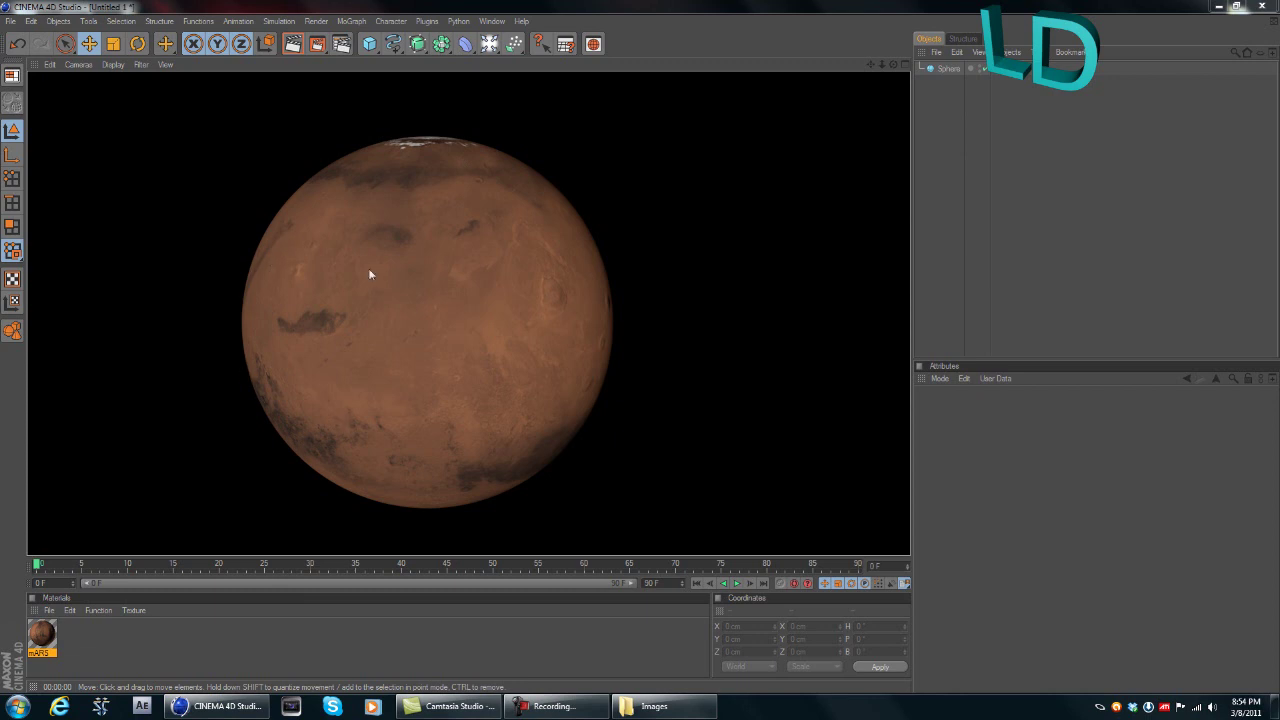
Enable the Glow channel of the mARS material and render the planet.
double_click(42, 636)
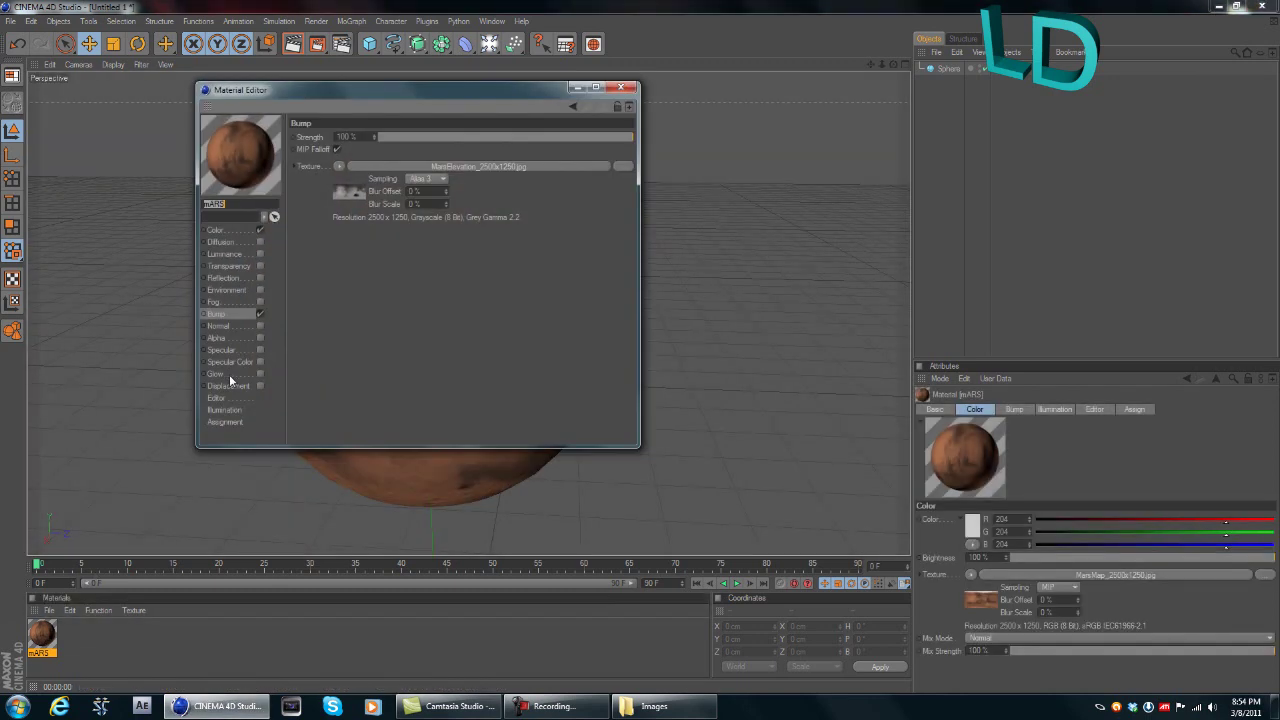
left_click(260, 374)
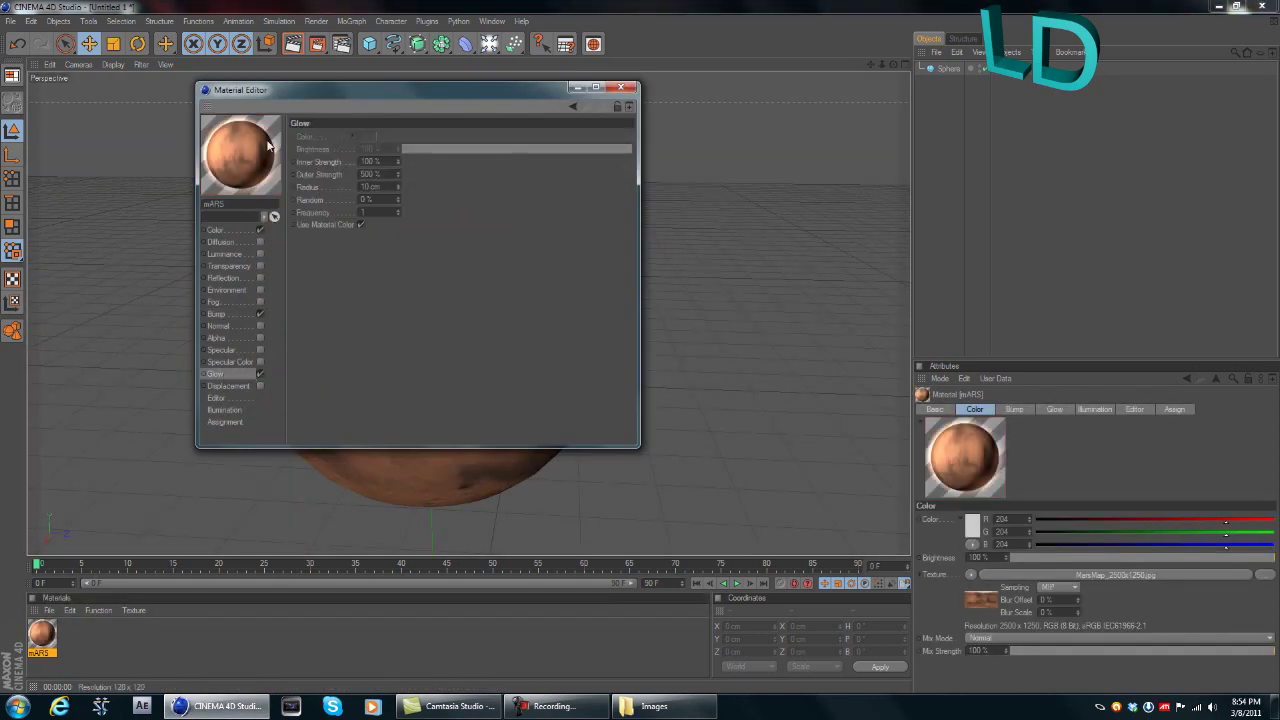
left_click(621, 87)
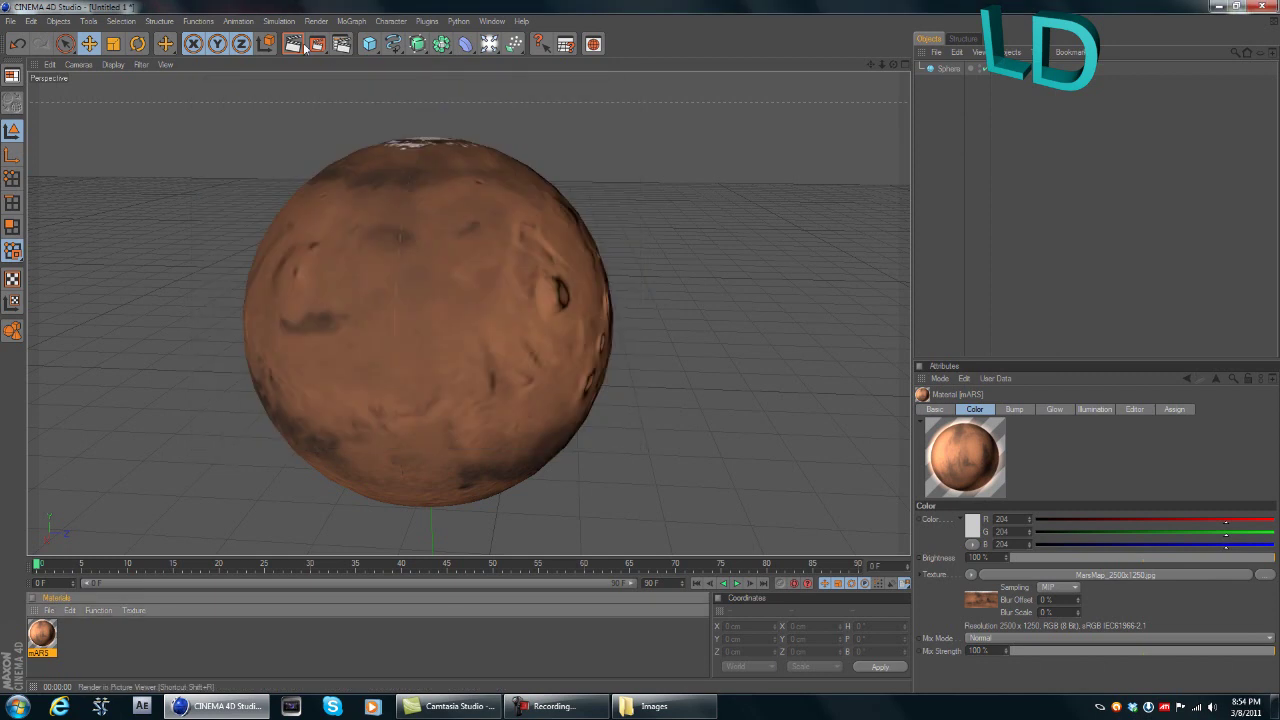
left_click(294, 44)
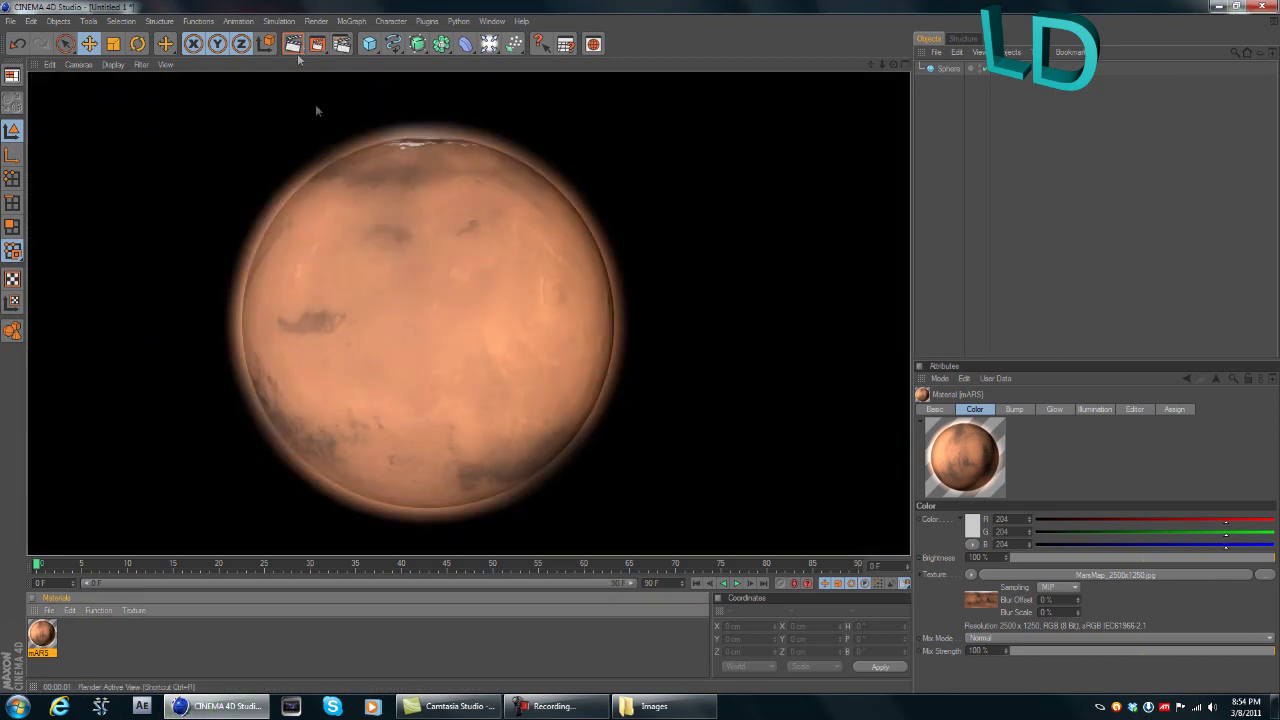
Reduce the mARS material's glow to 43% inner strength and 85% outer strength, and render the planet.
double_click(46, 636)
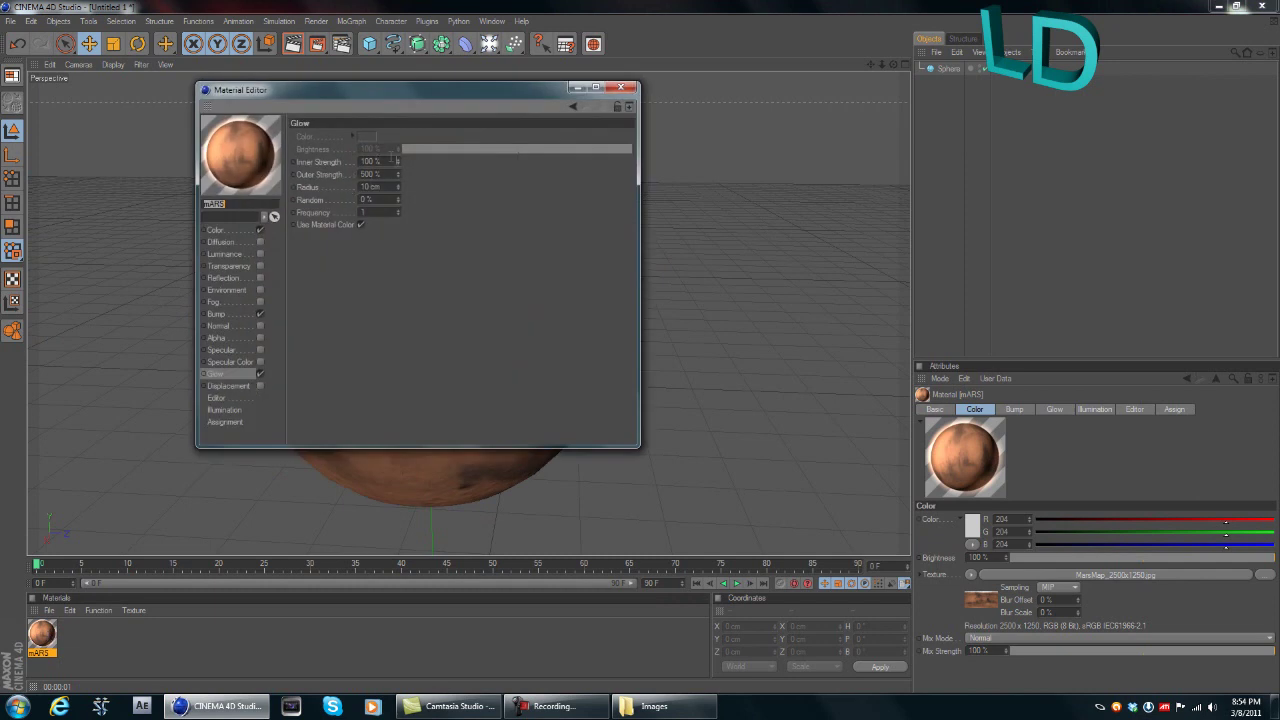
left_click_drag(398, 160, 398, 200)
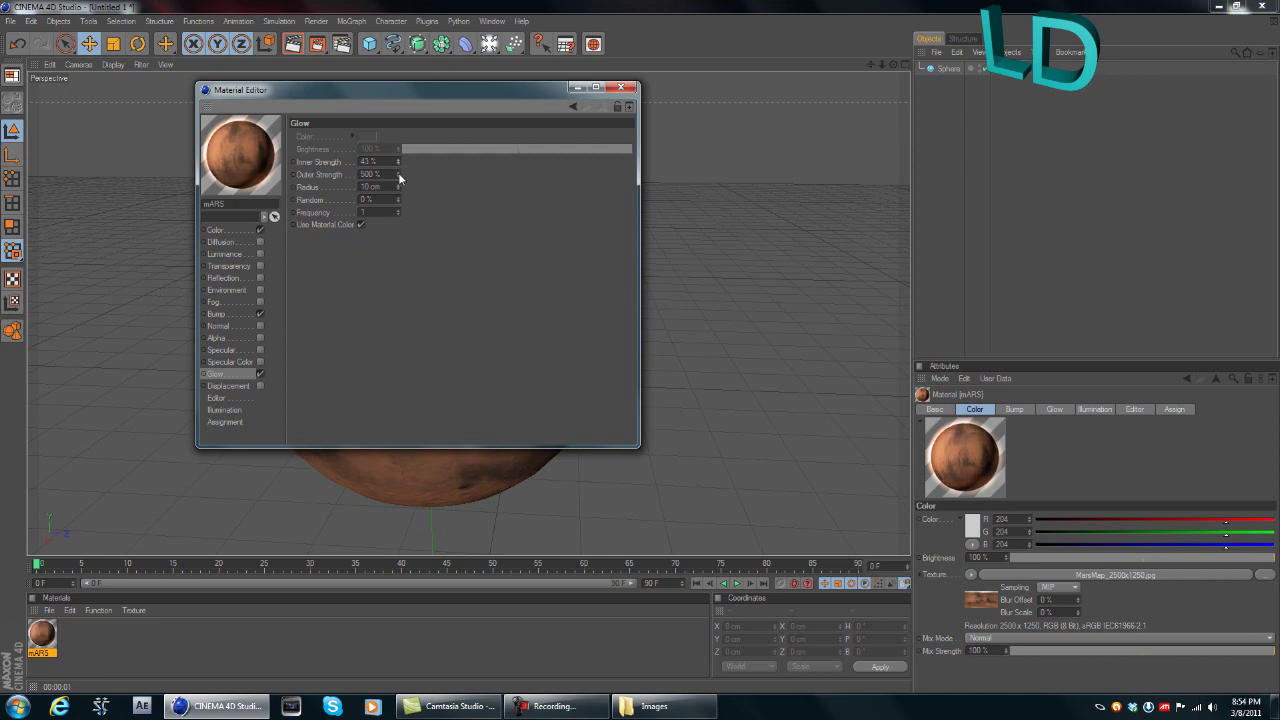
left_click_drag(398, 173, 430, 173)
left_click_drag(398, 174, 364, 174)
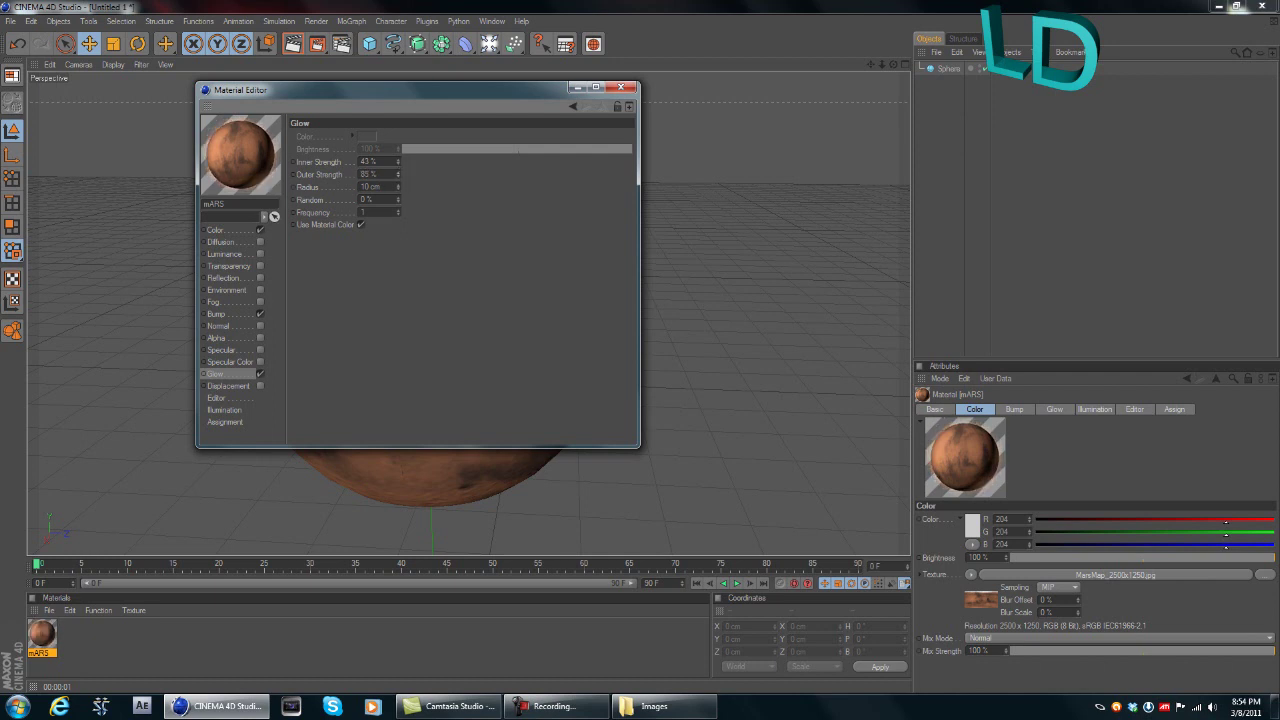
left_click(621, 87)
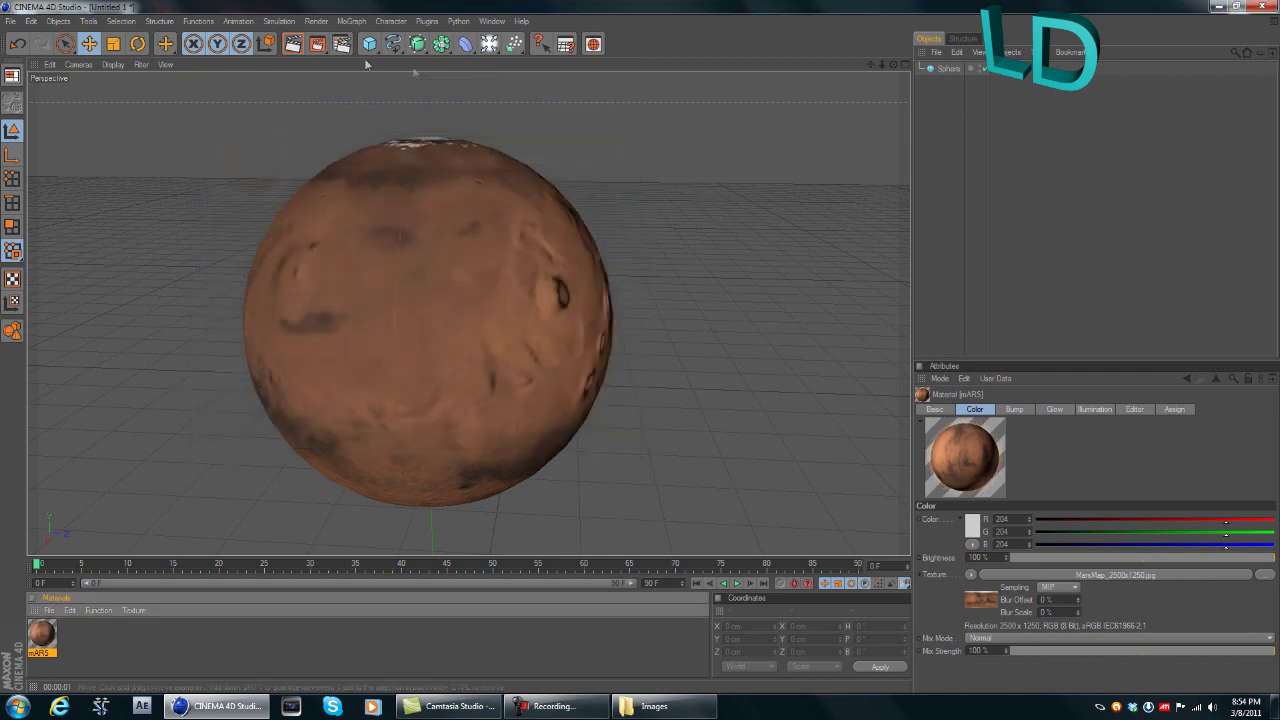
left_click(293, 44)
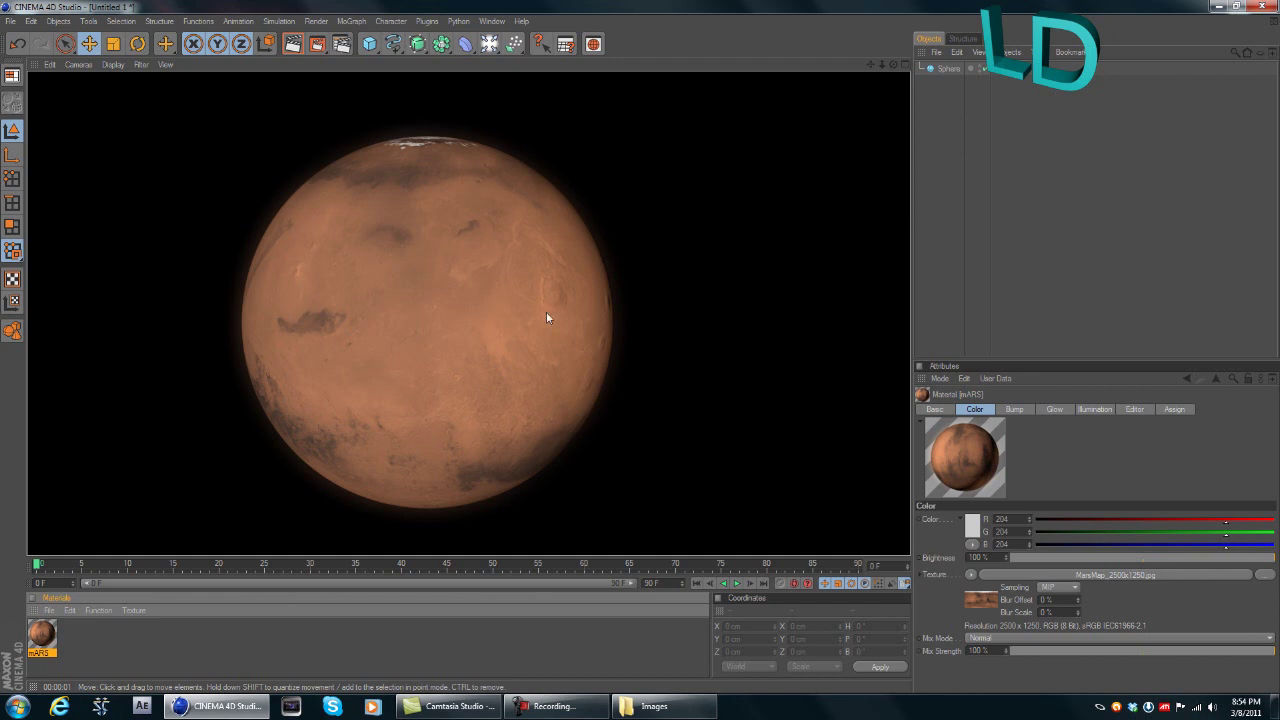
Set the mARS material's glow inner strength to 38% and render the planet.
double_click(42, 632)
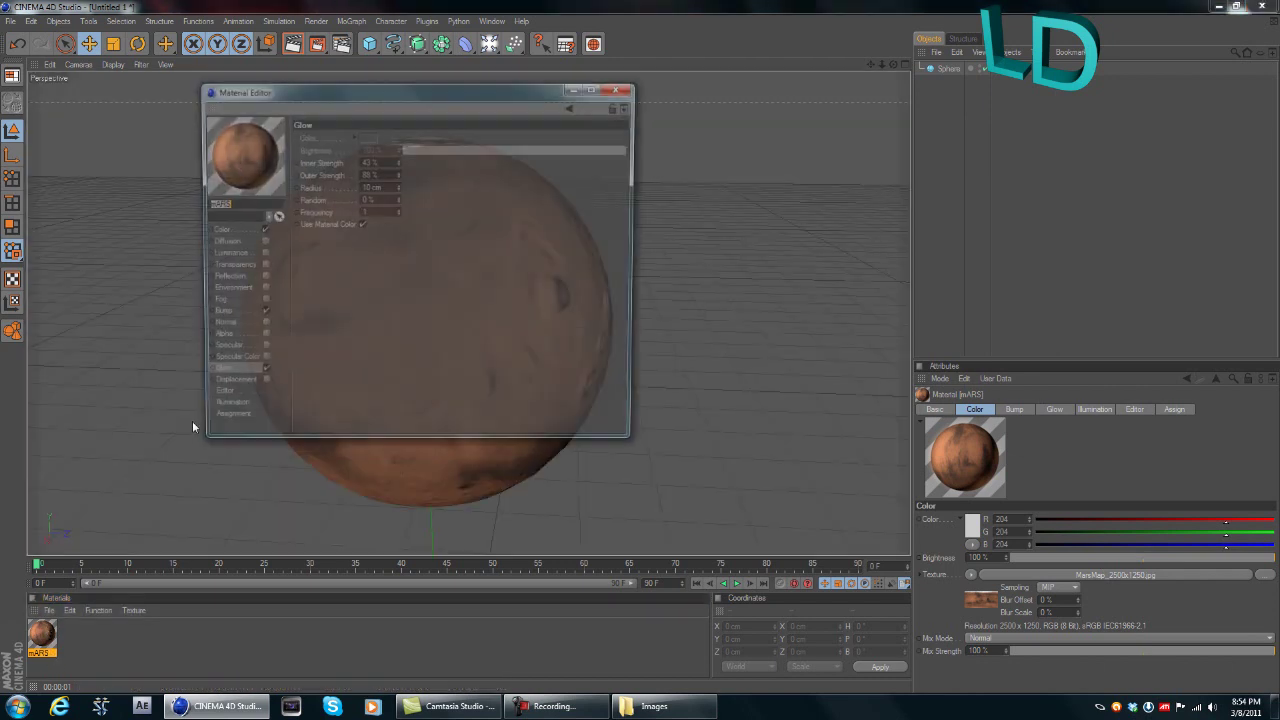
left_click_drag(399, 160, 399, 164)
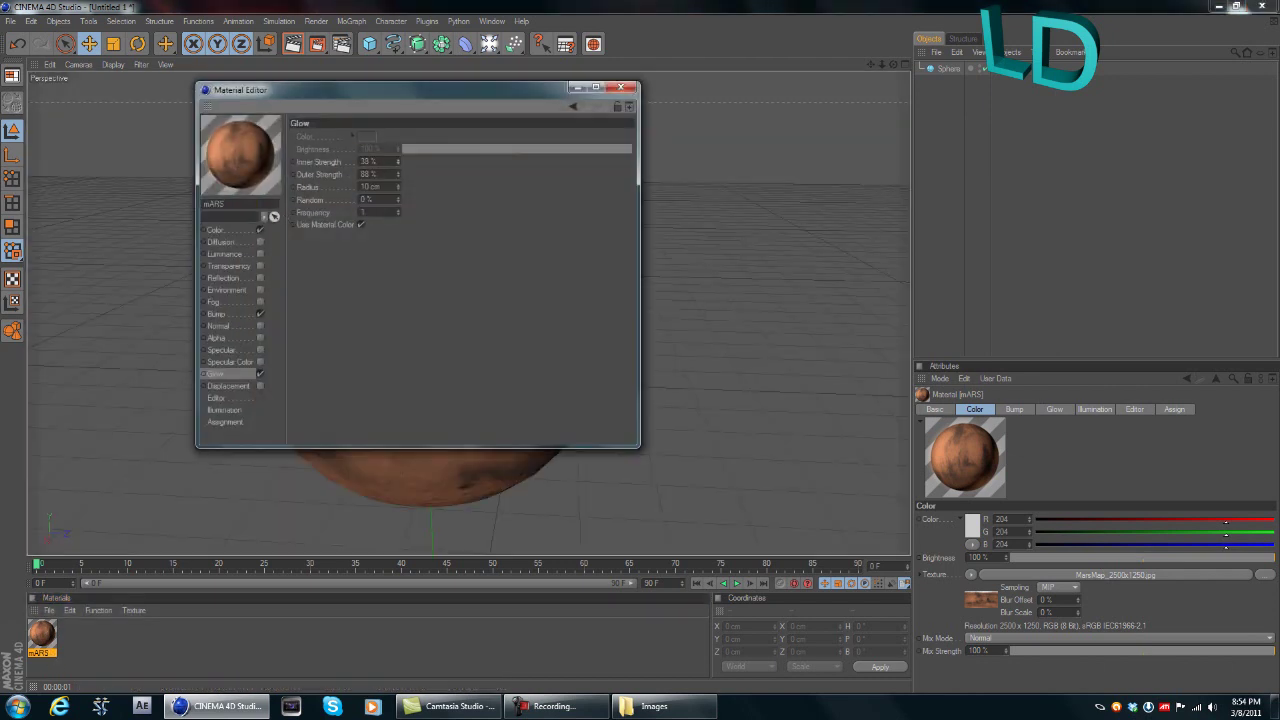
left_click(621, 87)
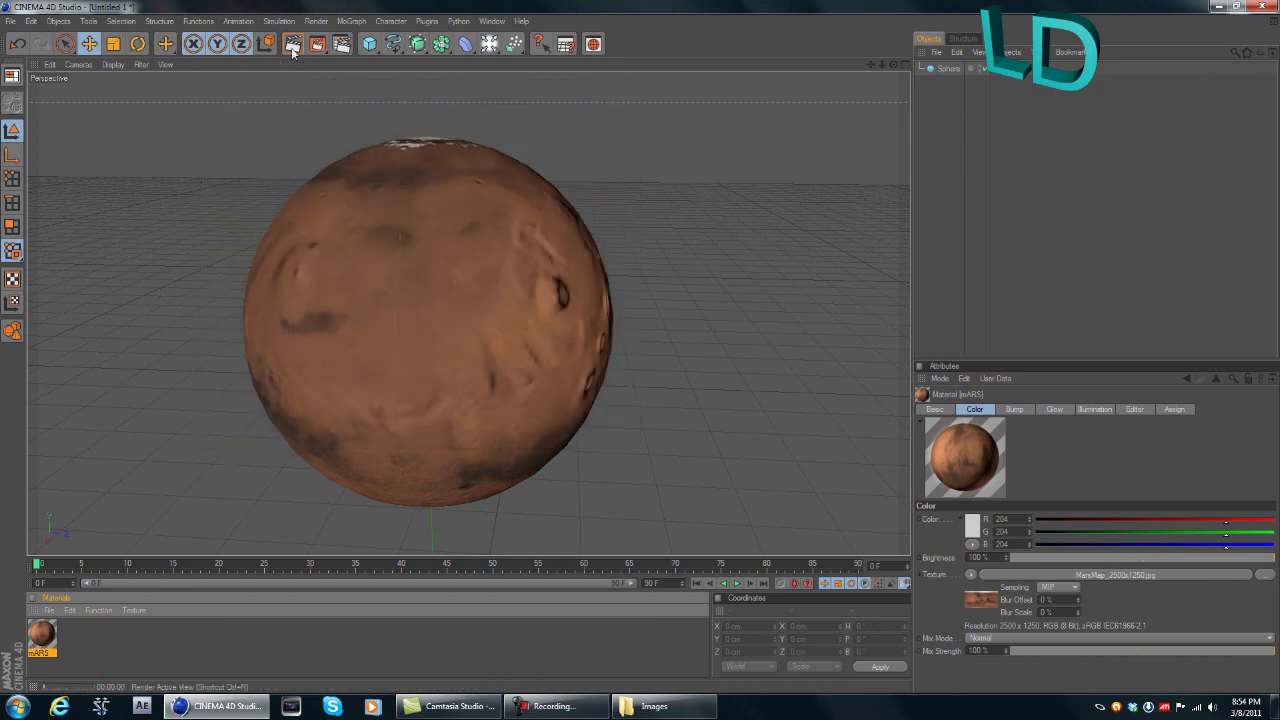
left_click(292, 46)
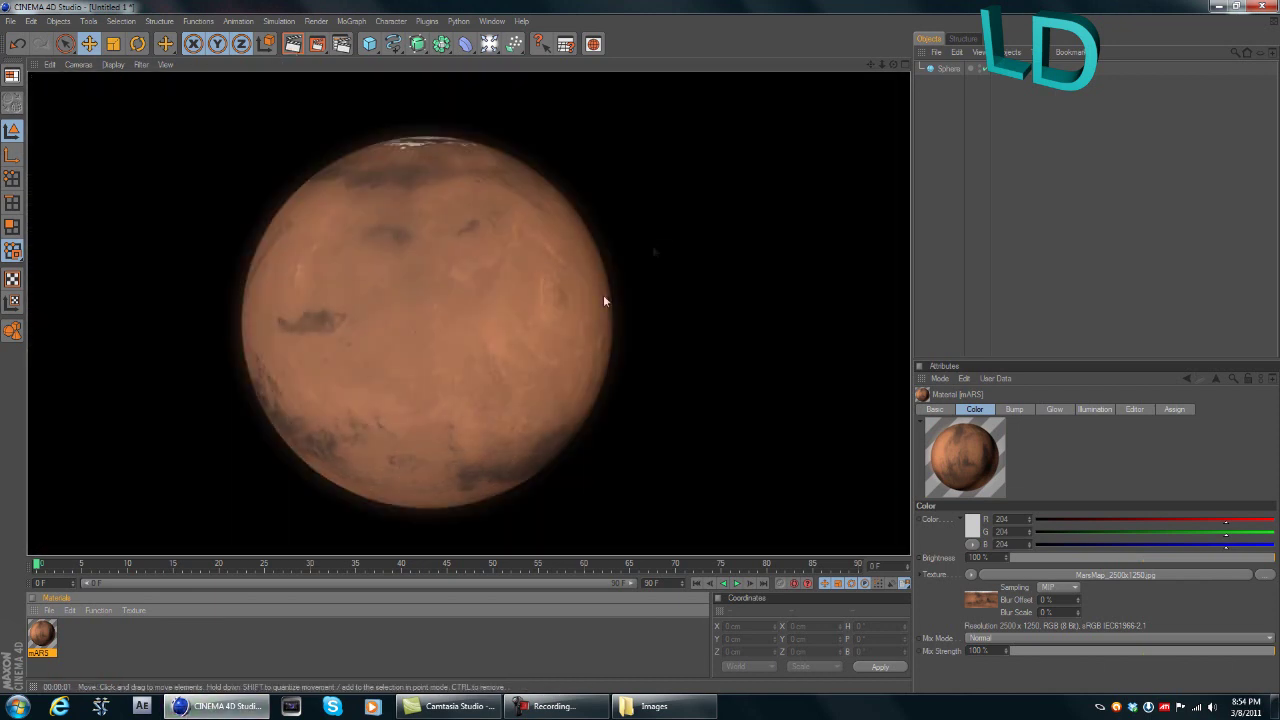
left_click(637, 391)
left_click(410, 248)
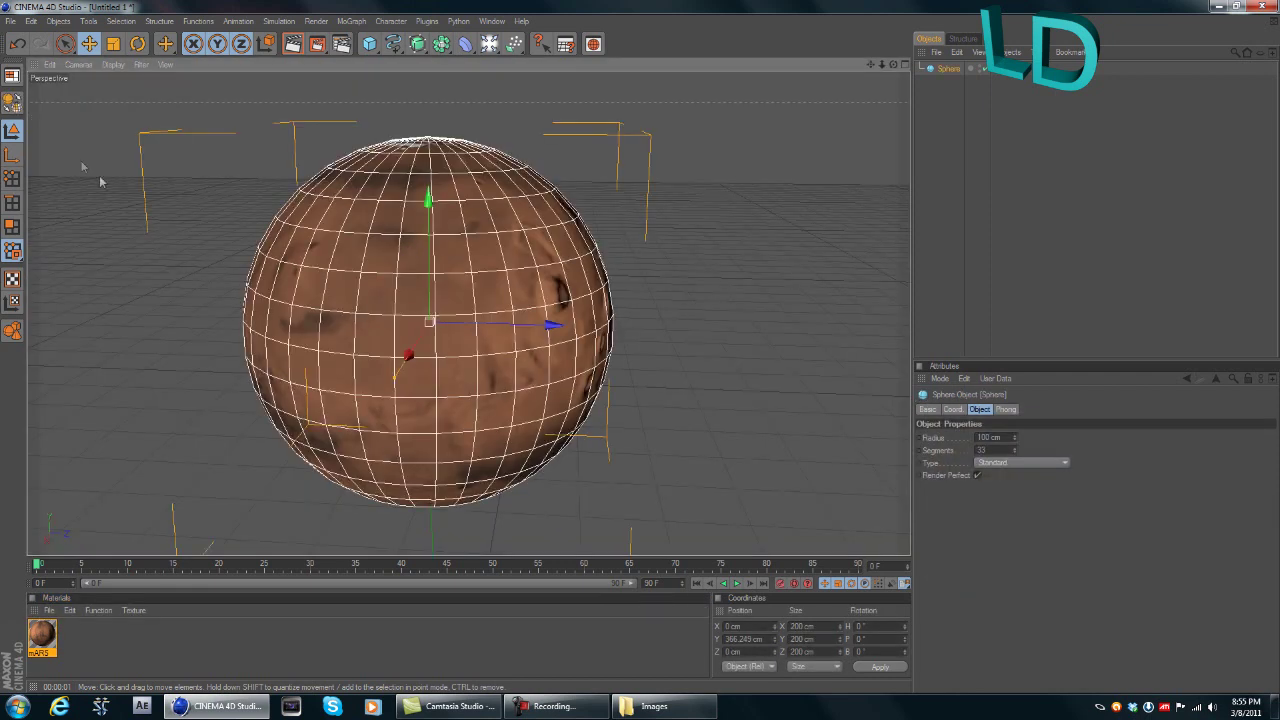
left_click(93, 108)
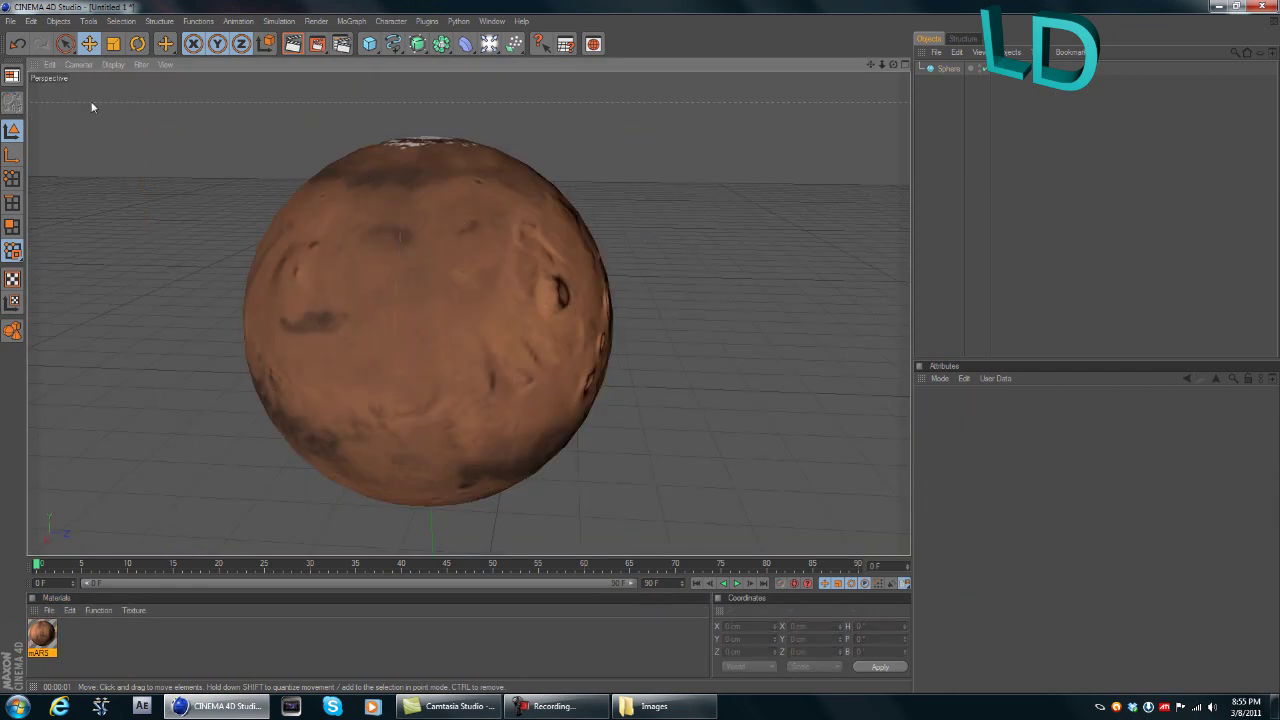
left_click(397, 258)
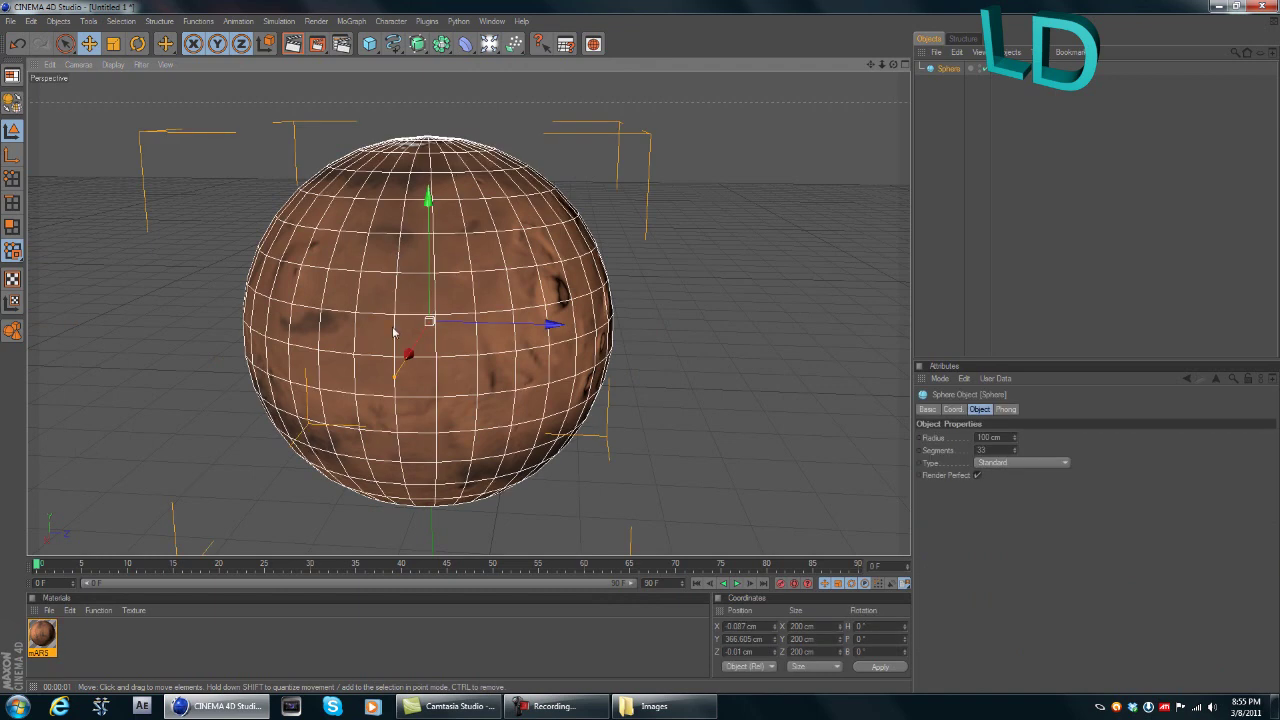
left_click(690, 219)
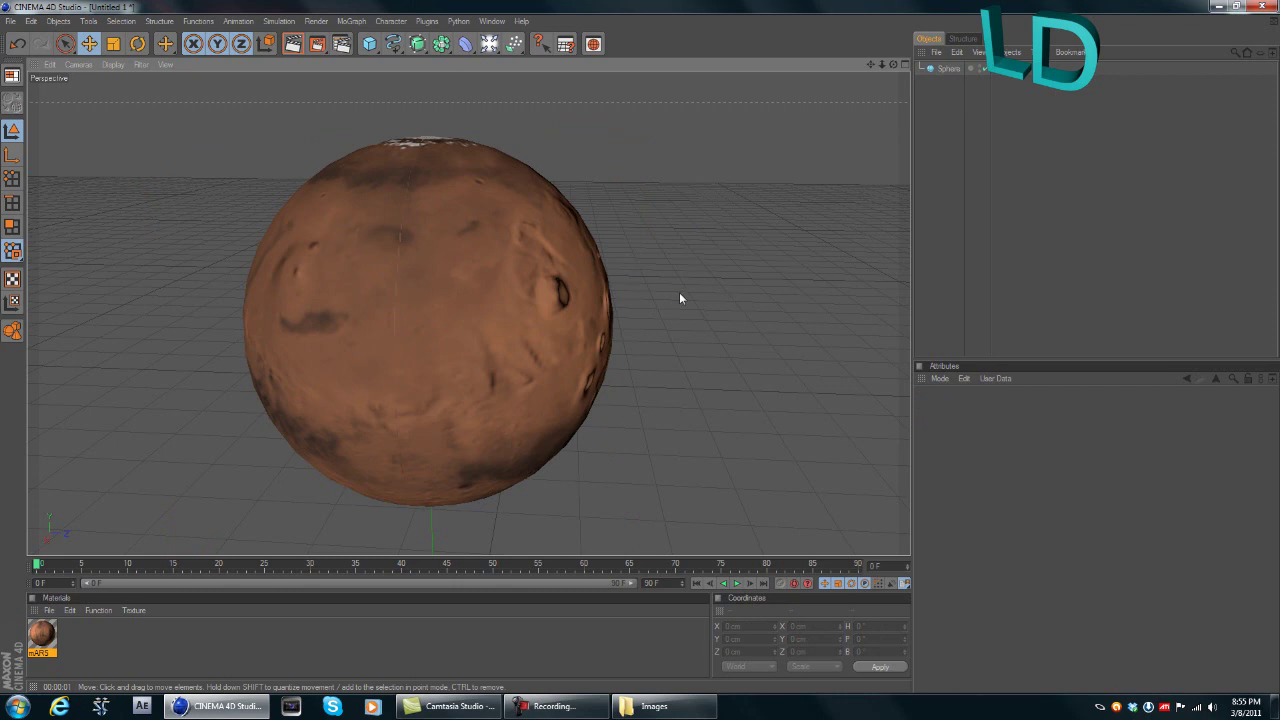
mouse_move(711, 330)
left_mouse_down("alt")
mouse_move(760, 340)
mouse_move(820, 385)
mouse_move(880, 395)
mouse_move(760, 330)
mouse_move(660, 370)
mouse_move(600, 315)
mouse_move(630, 285)
mouse_move(530, 200)
mouse_move(640, 350)
mouse_move(590, 240)
mouse_move(600, 230)
mouse_move(720, 320)
left_mouse_up("alt")
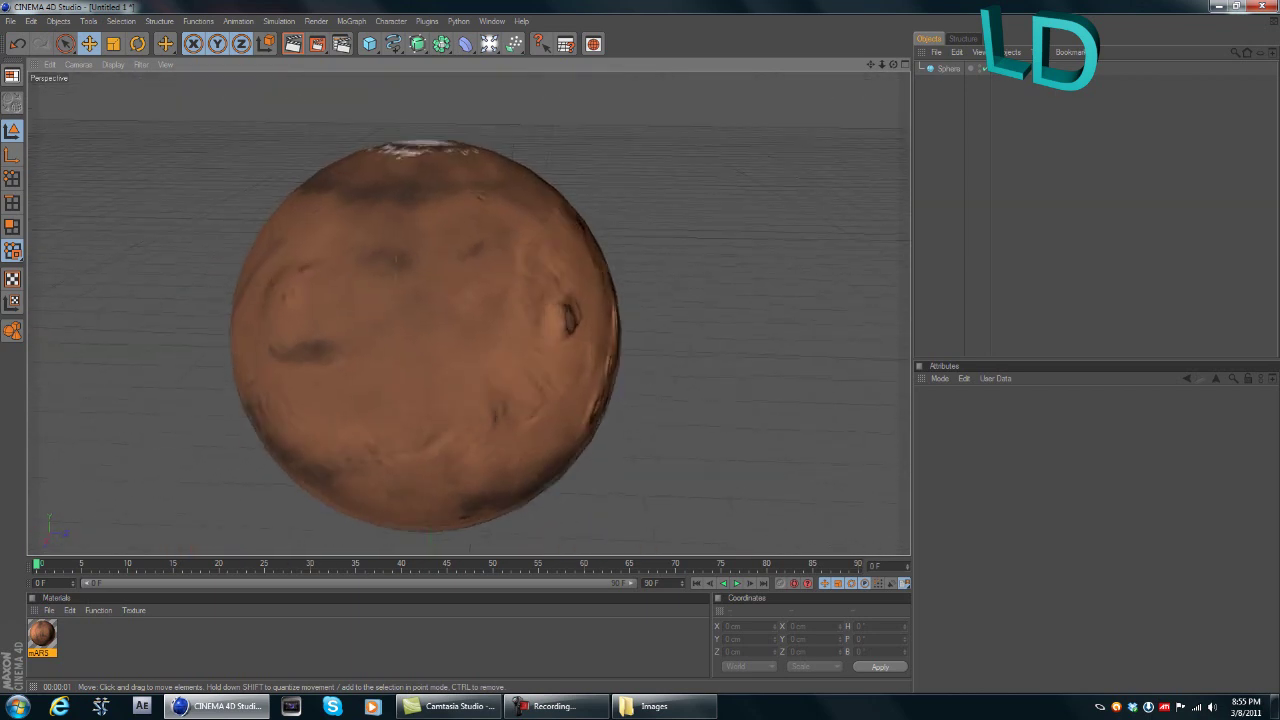
left_click_drag(692, 378, 718, 336, "alt")
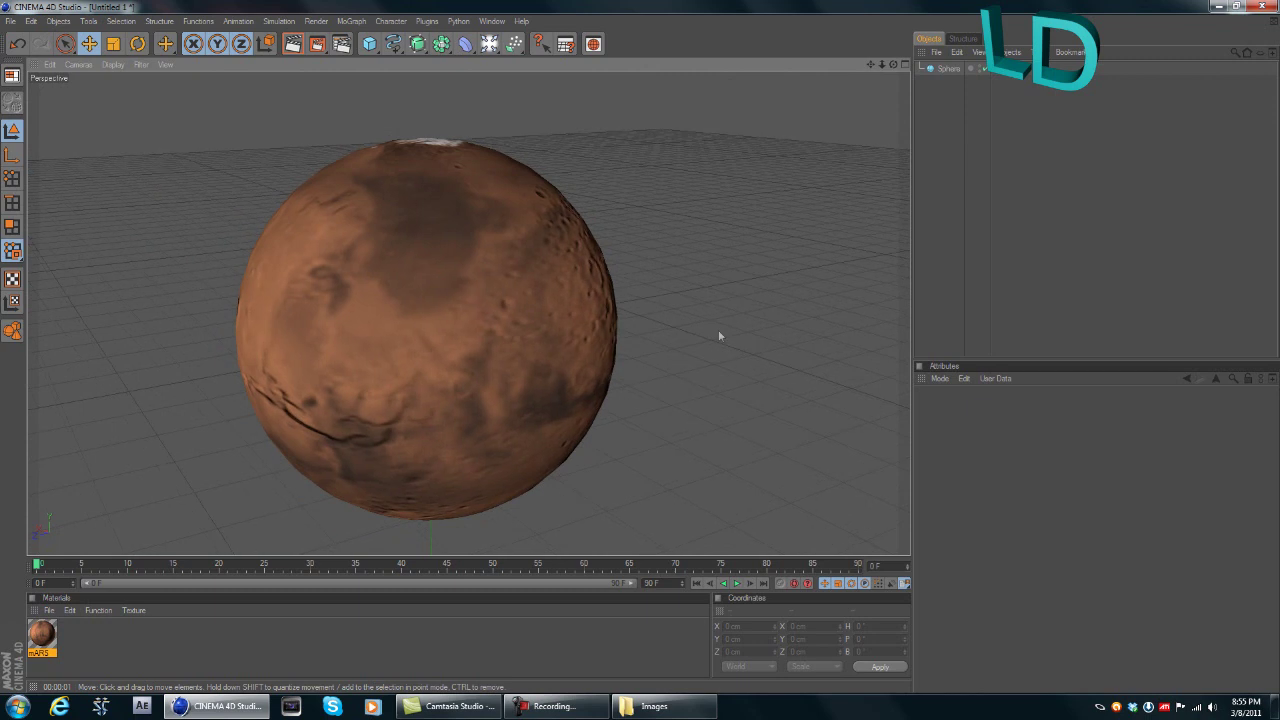
scroll(692, 288, "down", 3)
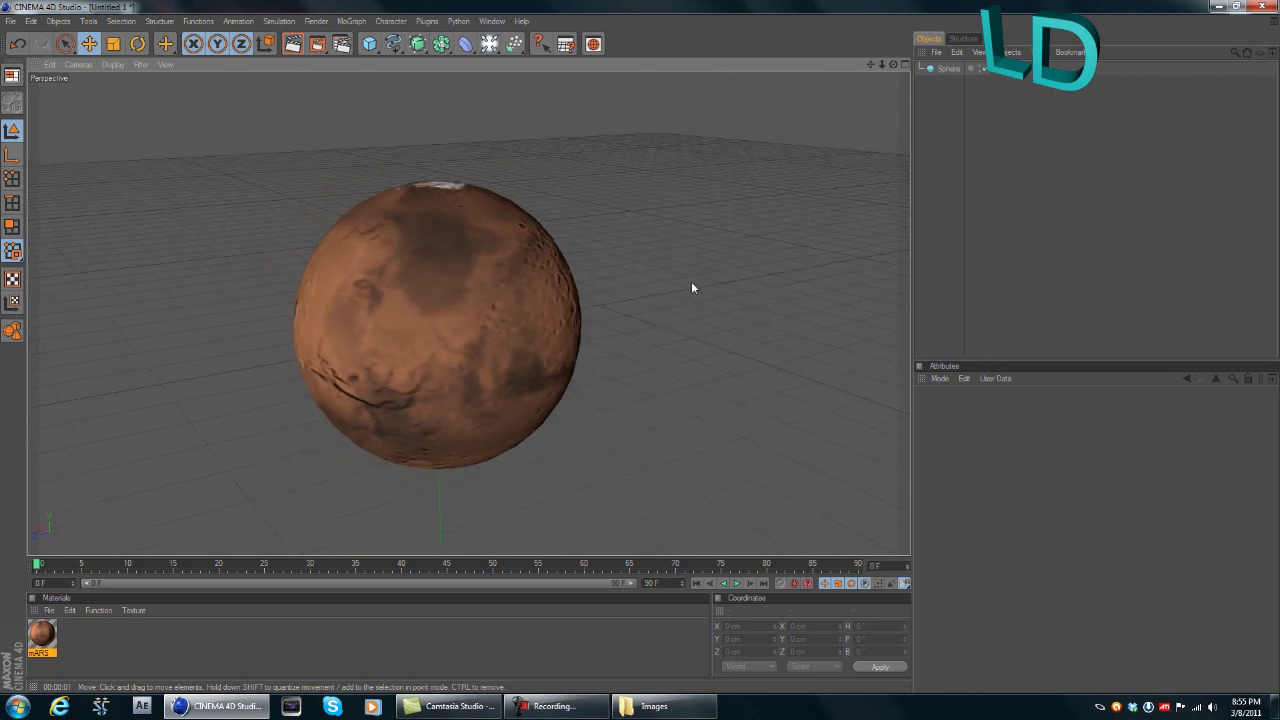
mouse_move(635, 289)
left_mouse_down("alt")
mouse_move(590, 292)
mouse_move(480, 370)
mouse_move(440, 350)
mouse_move(415, 295)
mouse_move(397, 308)
mouse_move(640, 288)
left_mouse_up("alt")
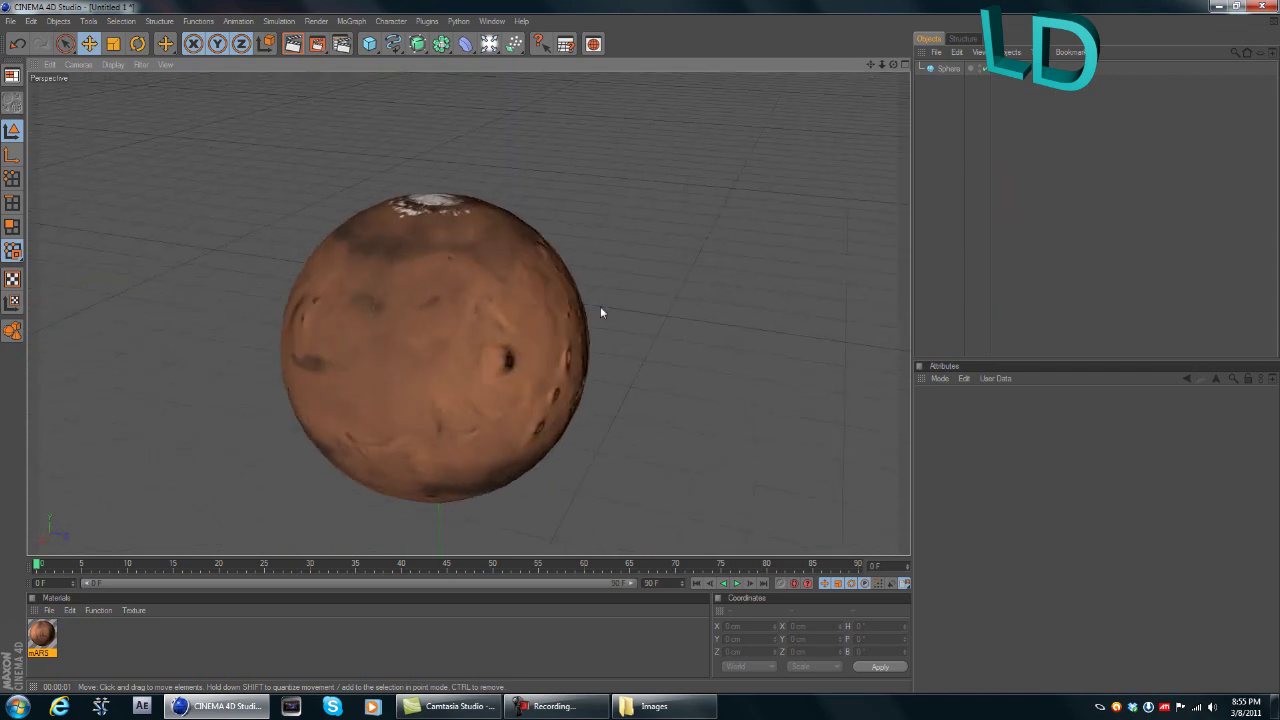